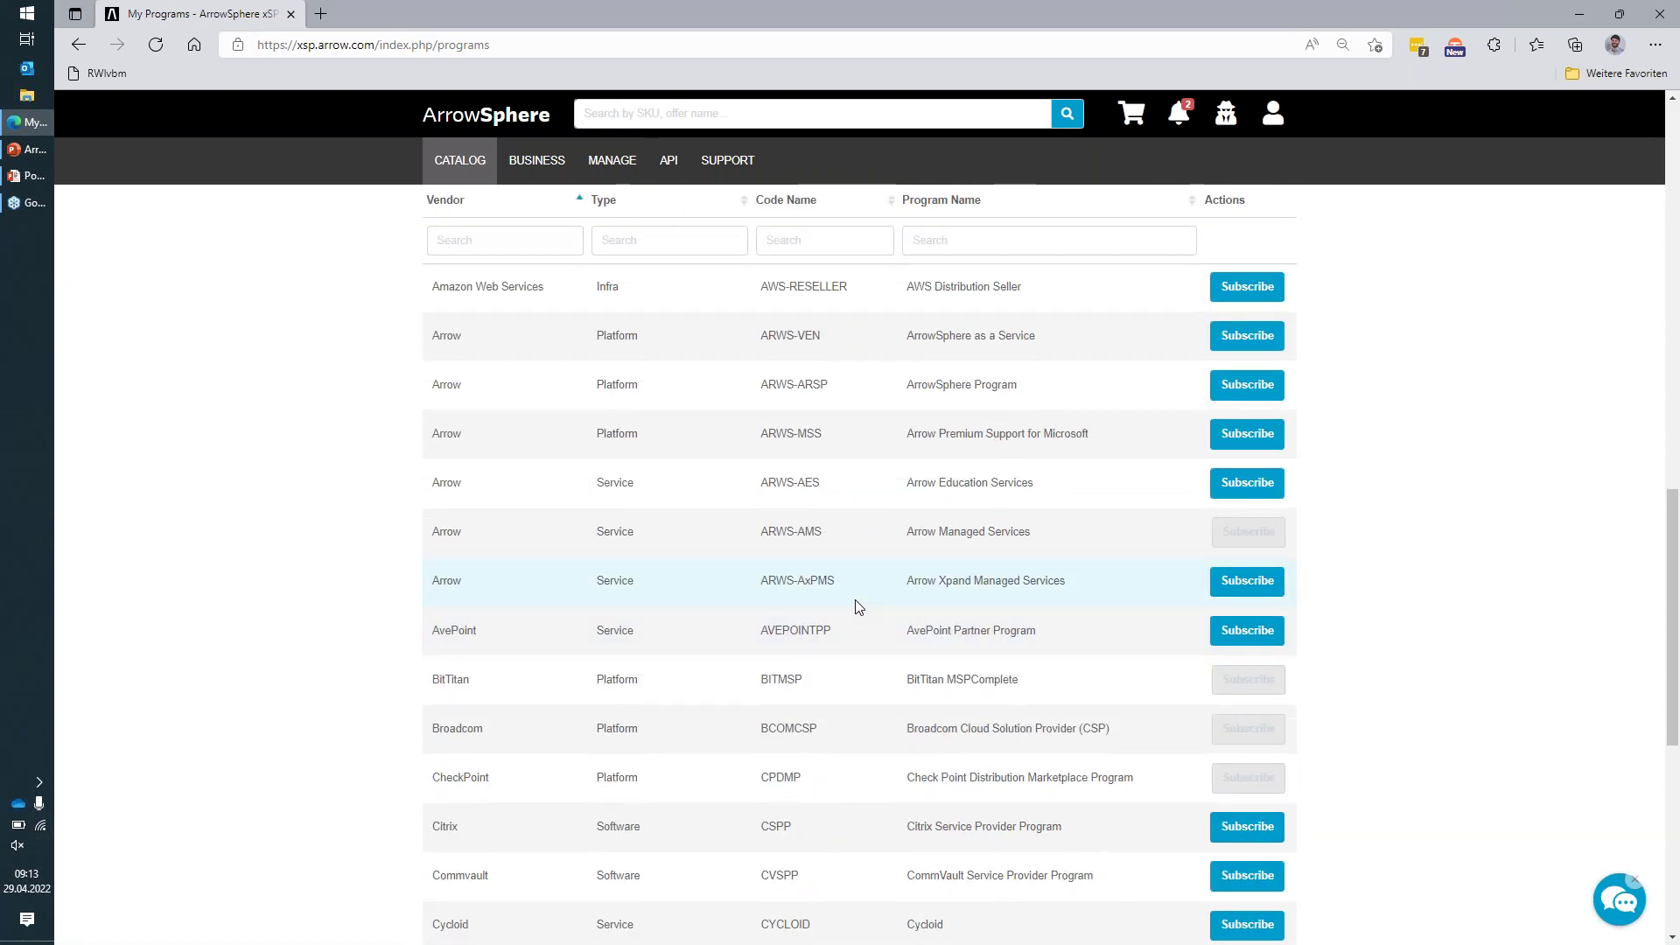
Filter the available programs by the program name "next" to find the next layer program.
{"action": "scroll", "coordinate": [857, 605], "scroll_direction": "down", "scroll_amount": 3}
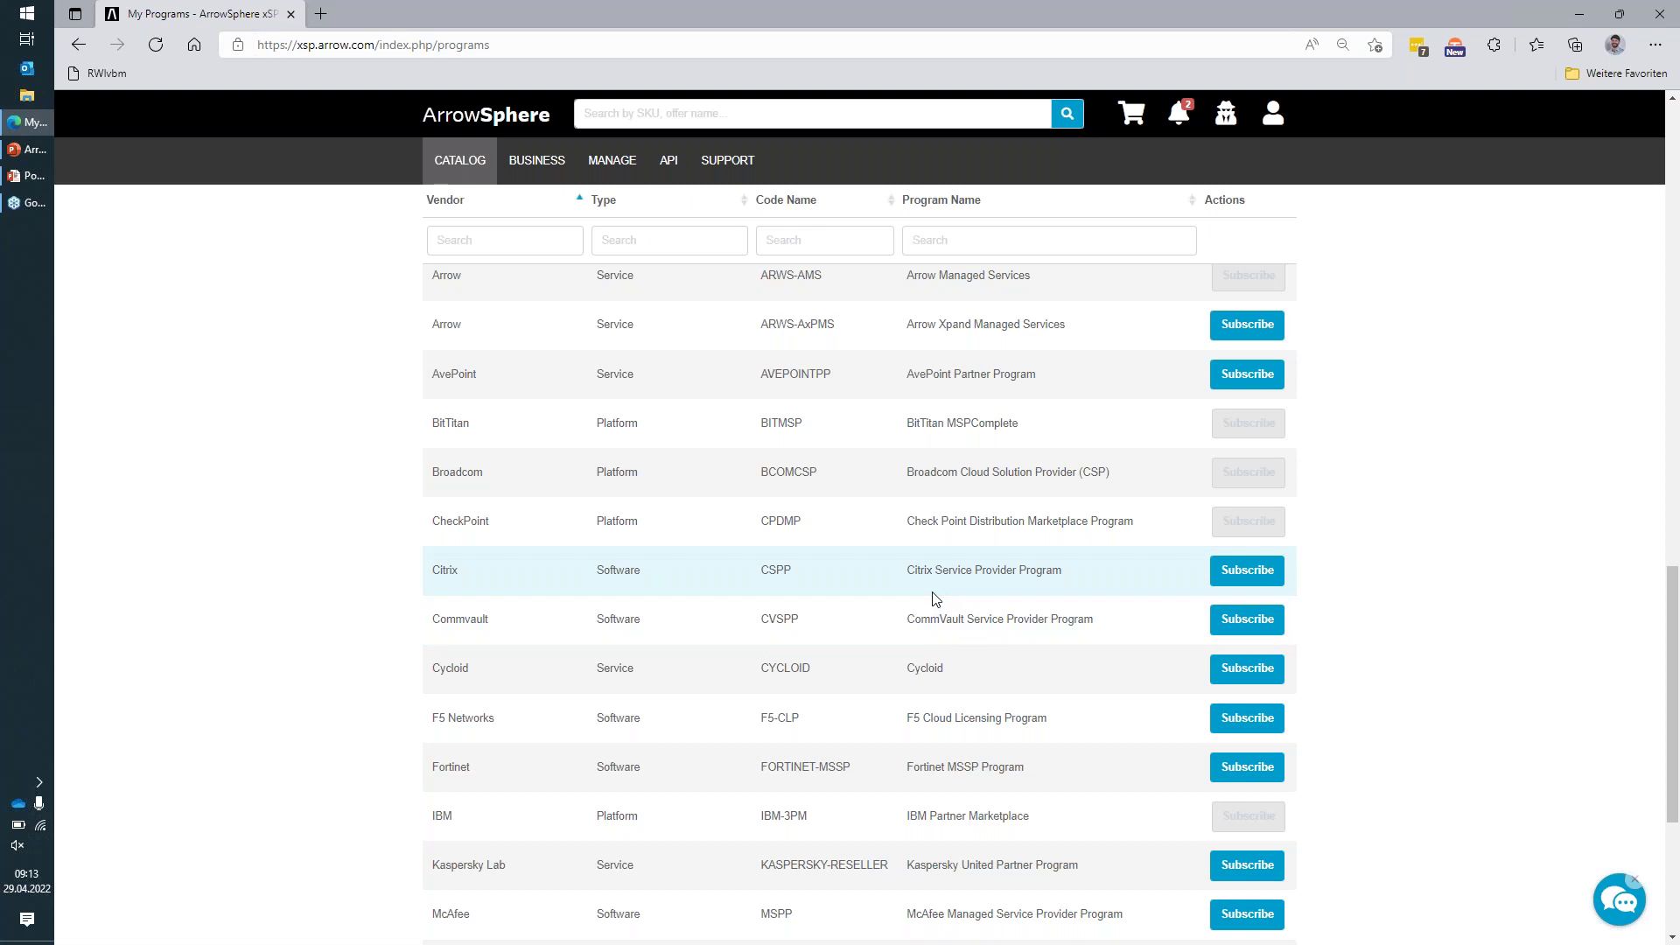
{"action": "left_click", "coordinate": [983, 244]}
{"action": "type", "text": "next"}
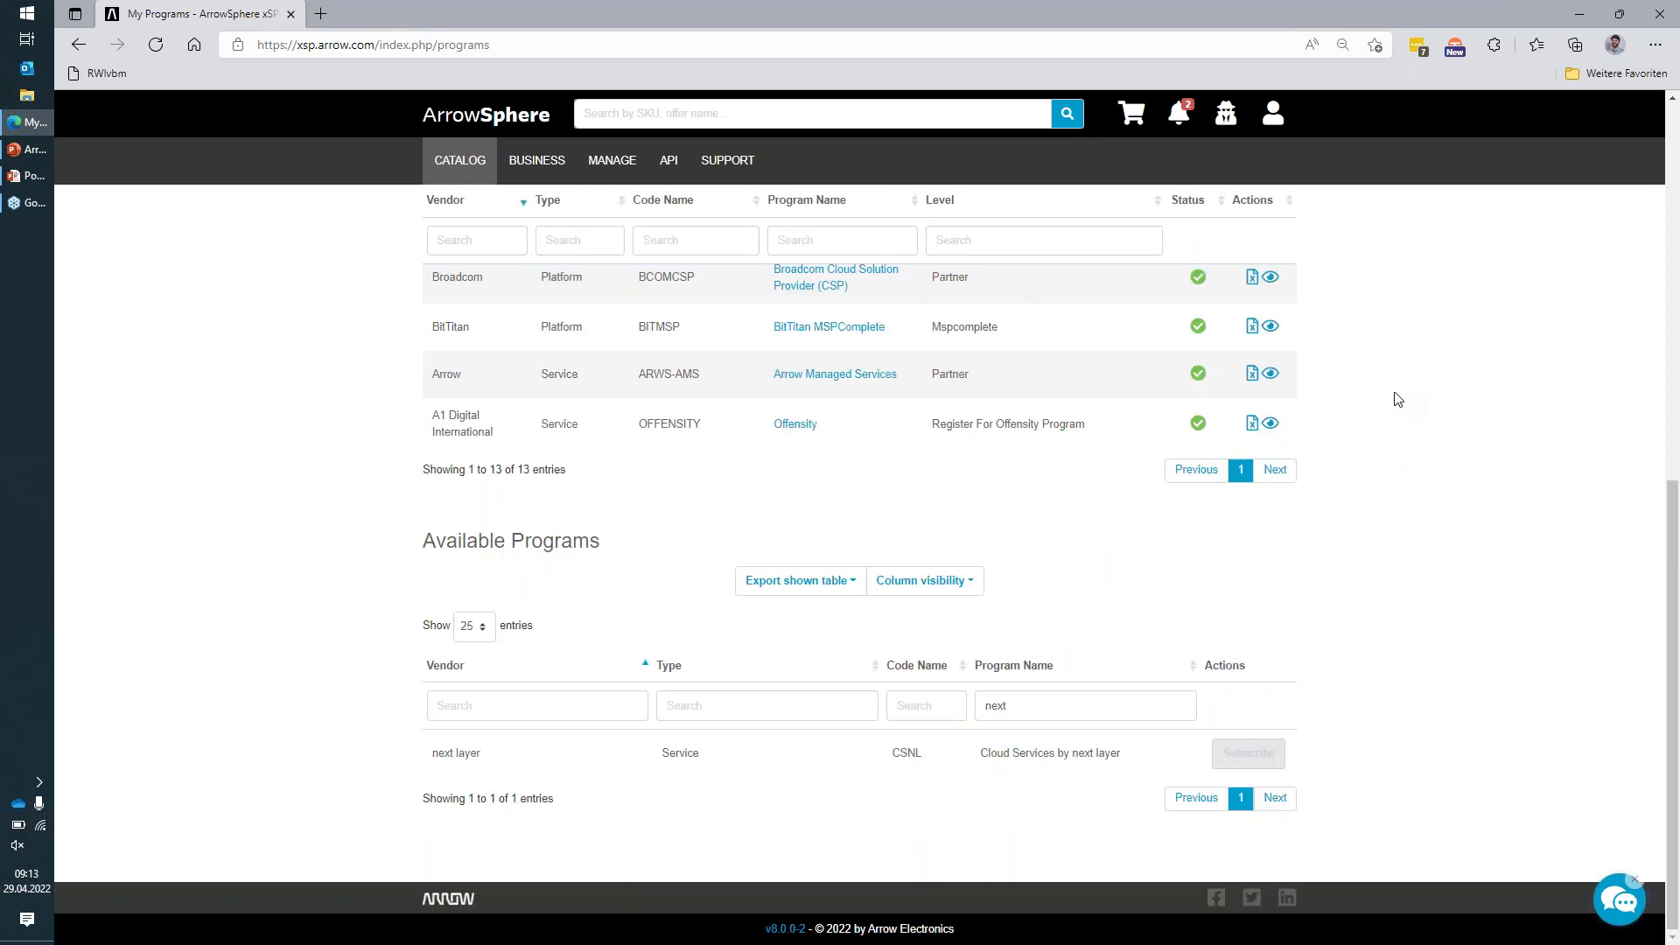
{"action": "left_click_drag", "start_coordinate": [975, 755], "coordinate": [1129, 770]}
{"action": "left_click", "coordinate": [1162, 741]}
{"action": "left_click", "coordinate": [1417, 662]}
Open the Cloud Services by next layer program details and review the description and registration benefits.
{"action": "scroll", "coordinate": [1031, 401], "scroll_direction": "up", "scroll_amount": 5}
{"action": "left_click", "coordinate": [874, 430]}
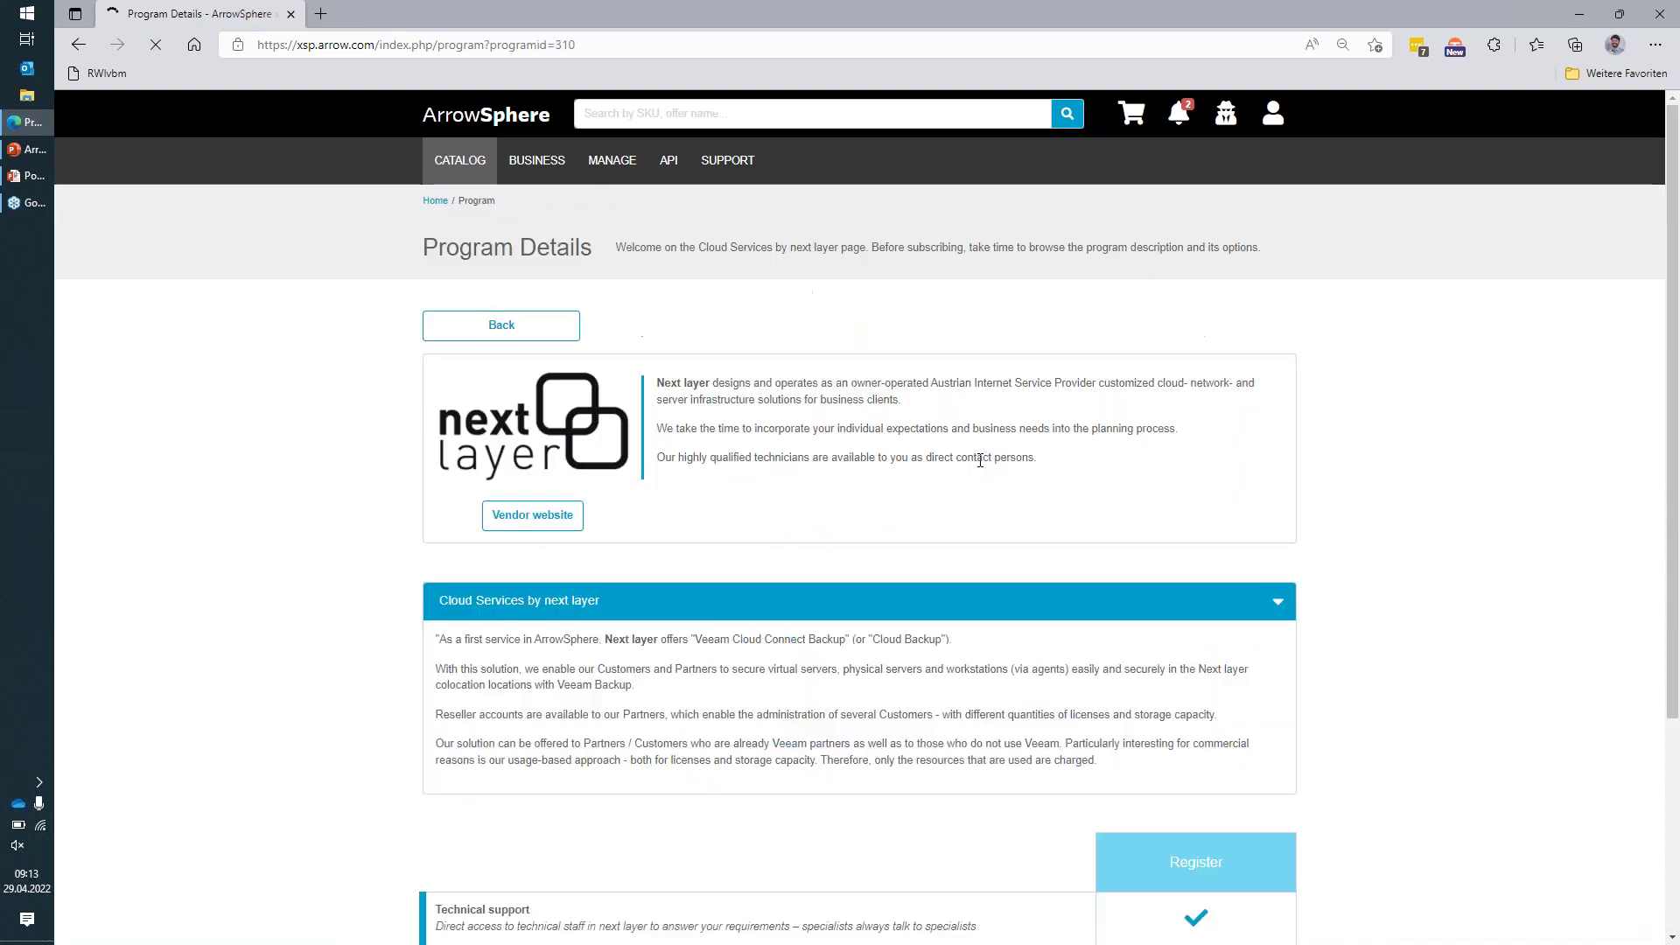
{"action": "scroll", "coordinate": [980, 460], "scroll_direction": "down", "scroll_amount": 4}
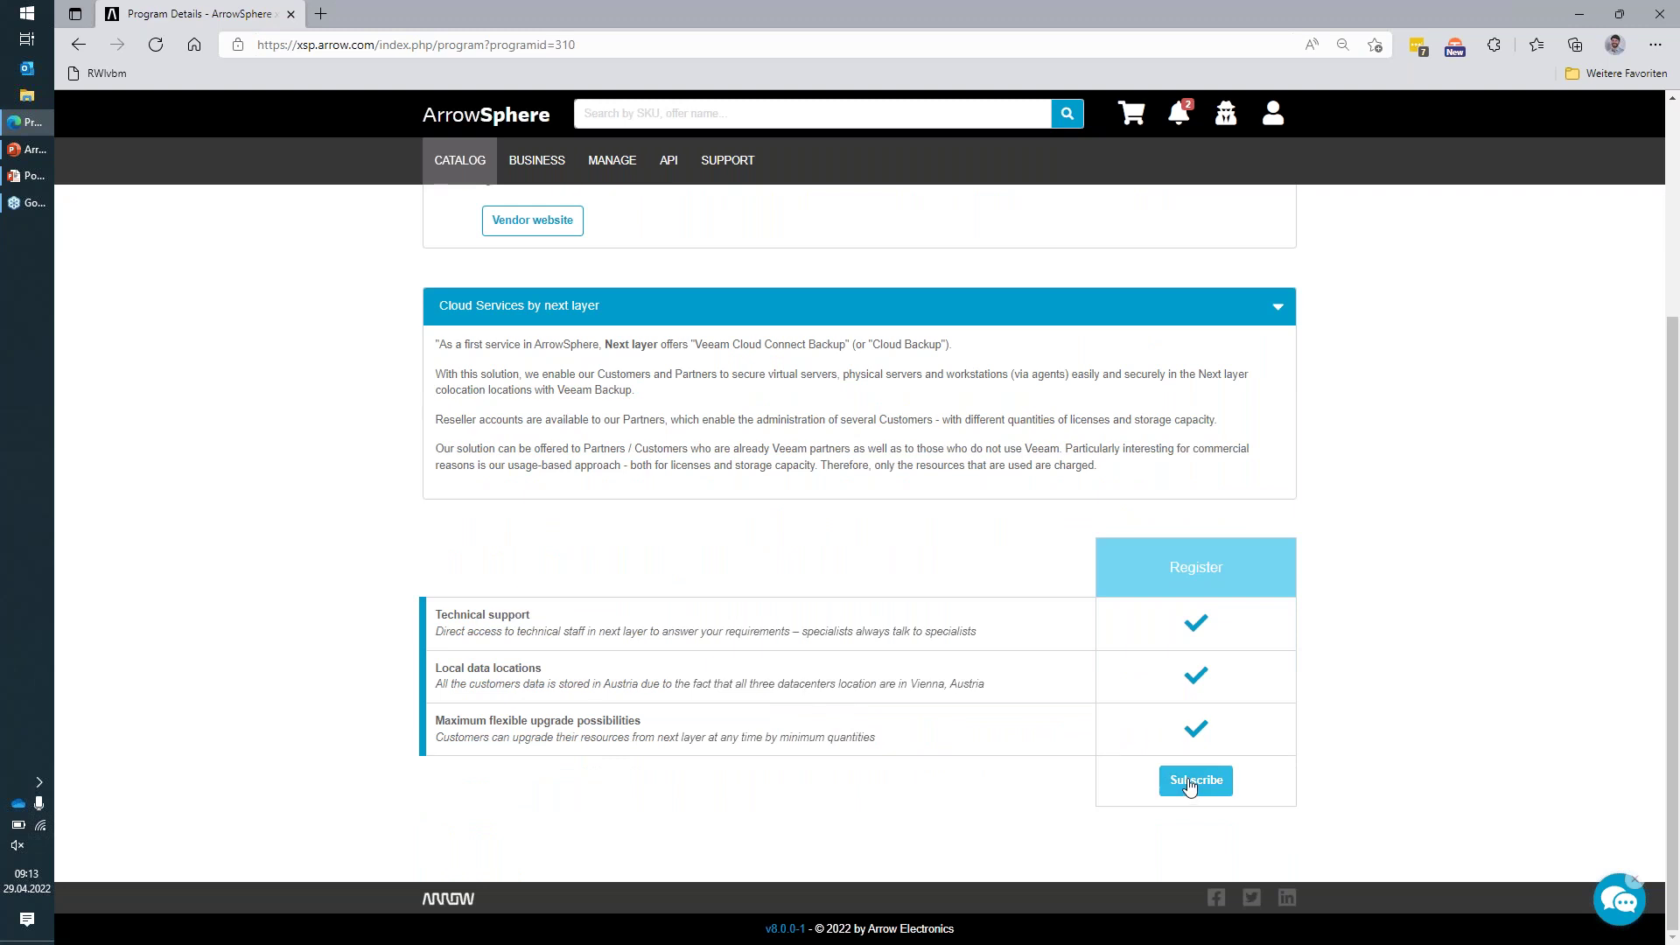
{"action": "scroll", "coordinate": [978, 553], "scroll_direction": "up", "scroll_amount": 4}
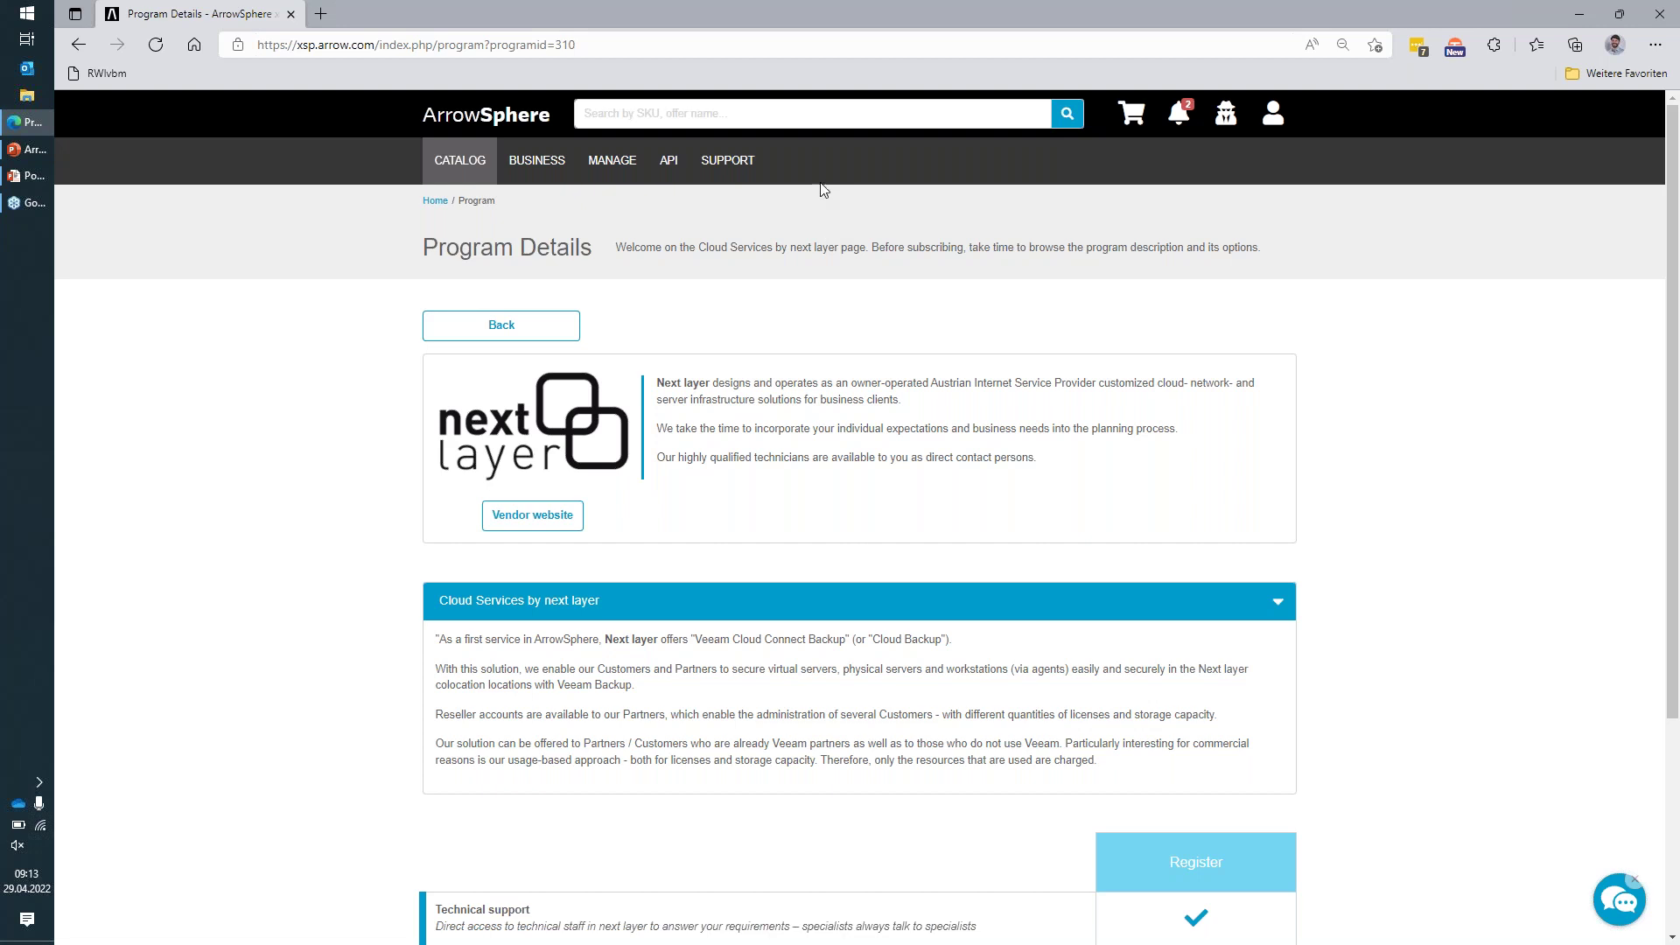
Search the offers for "next layer" and show all results in the catalog.
{"action": "left_click", "coordinate": [816, 112]}
{"action": "type", "text": "ne"}
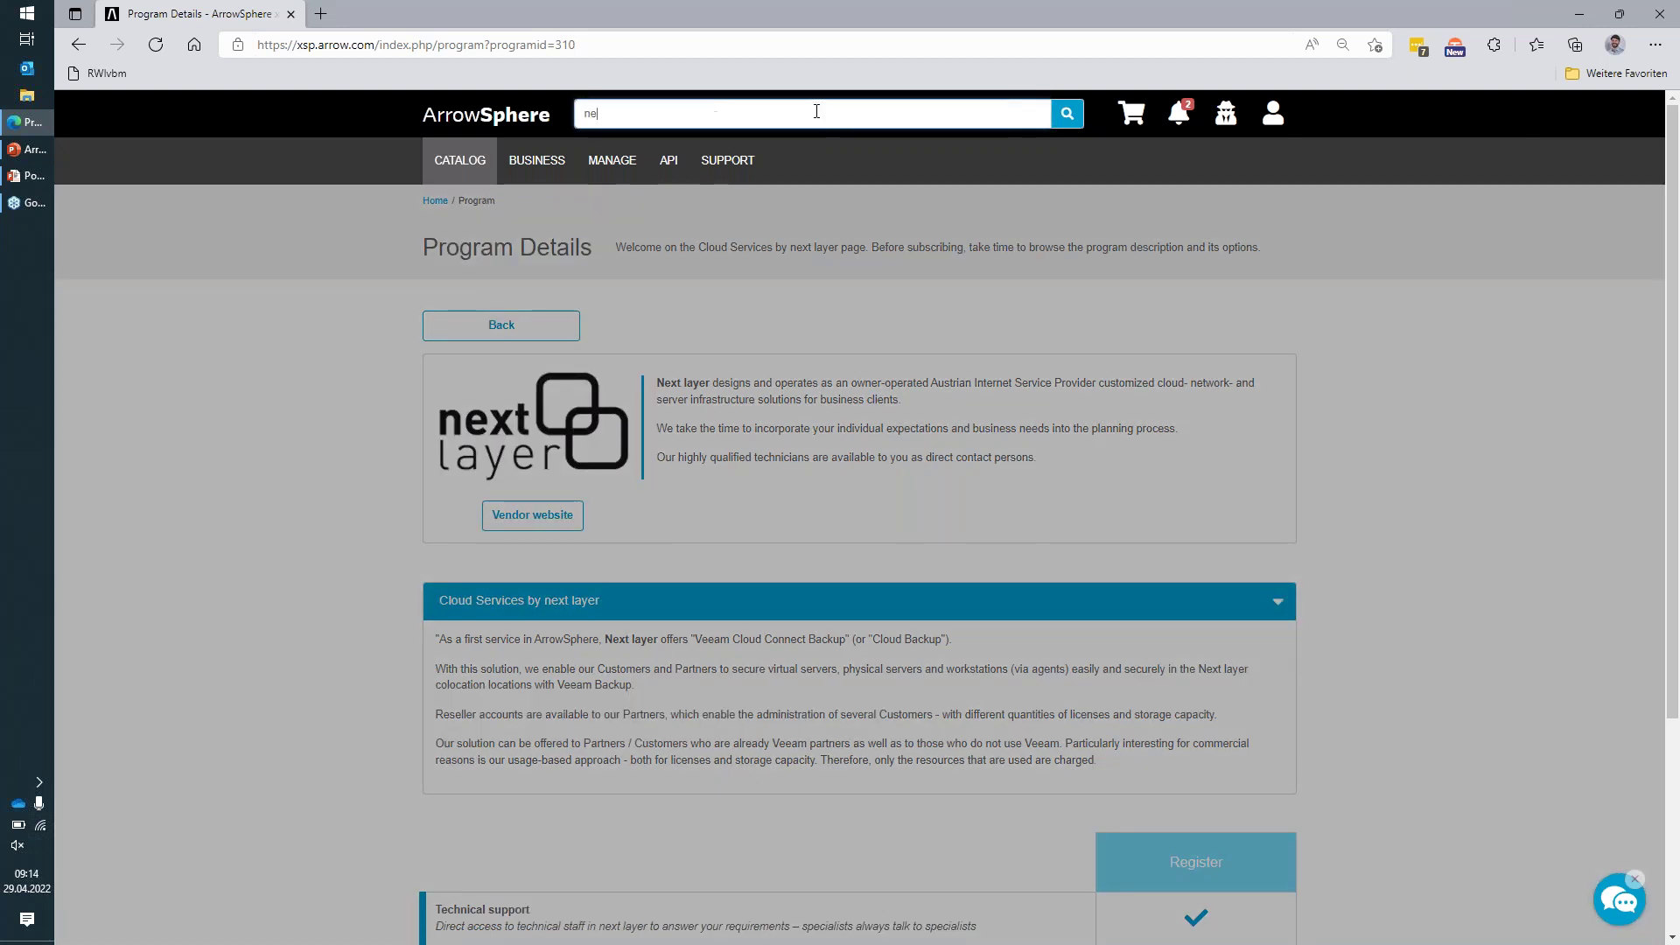
{"action": "type", "text": "xt layer"}
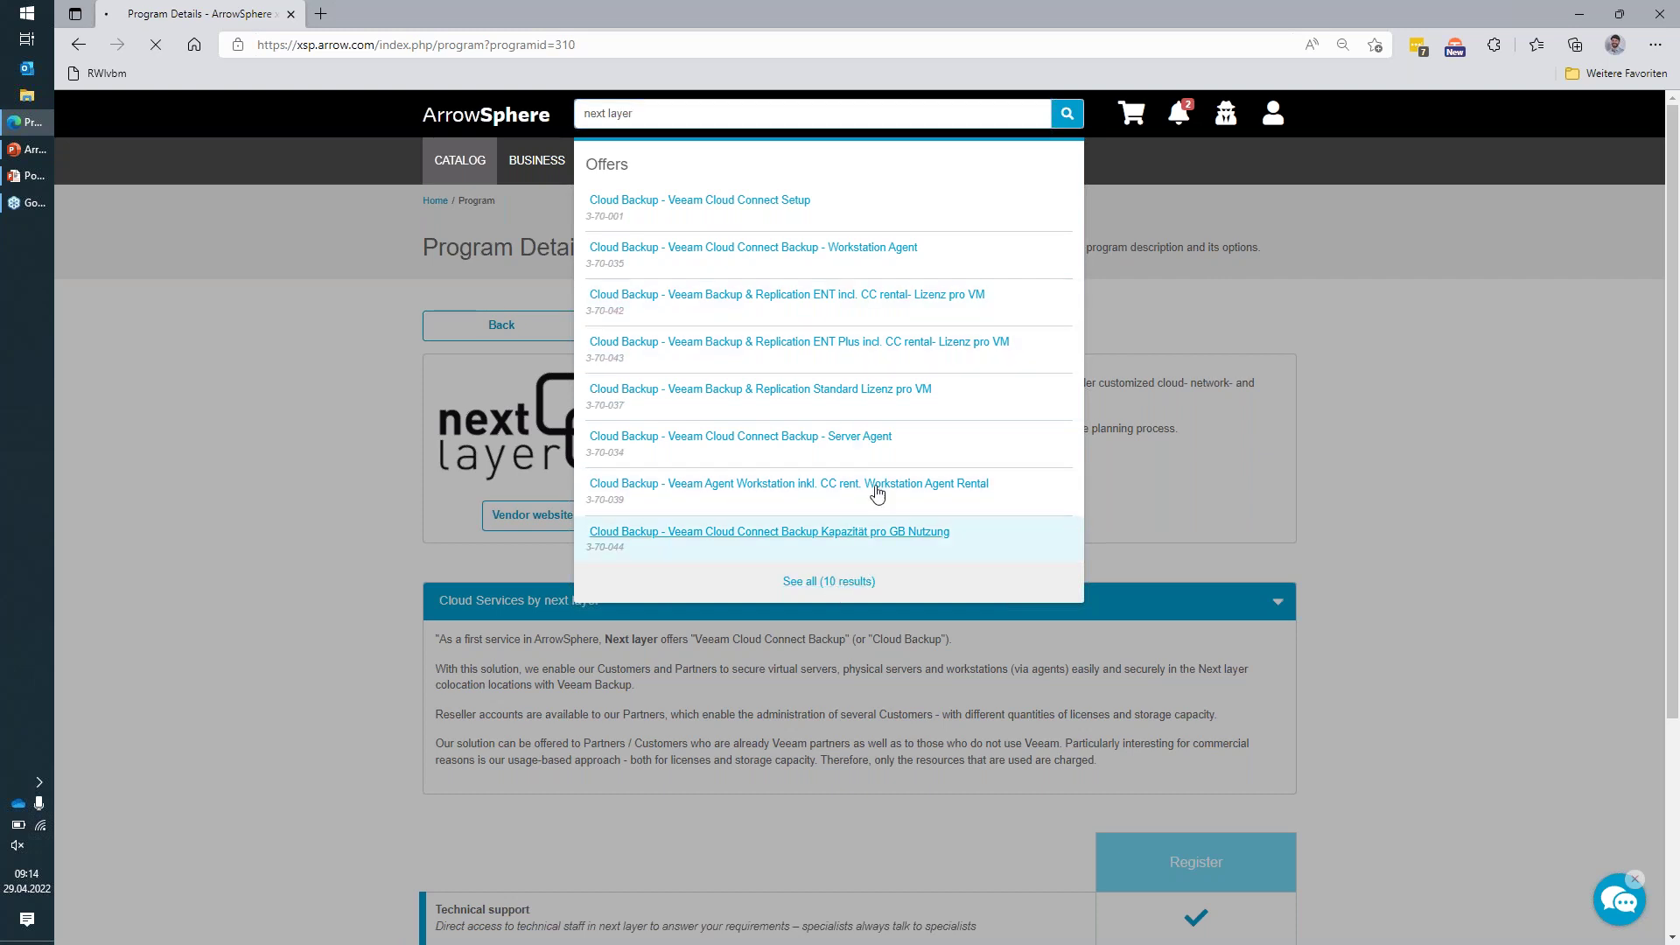
{"action": "left_click", "coordinate": [740, 438]}
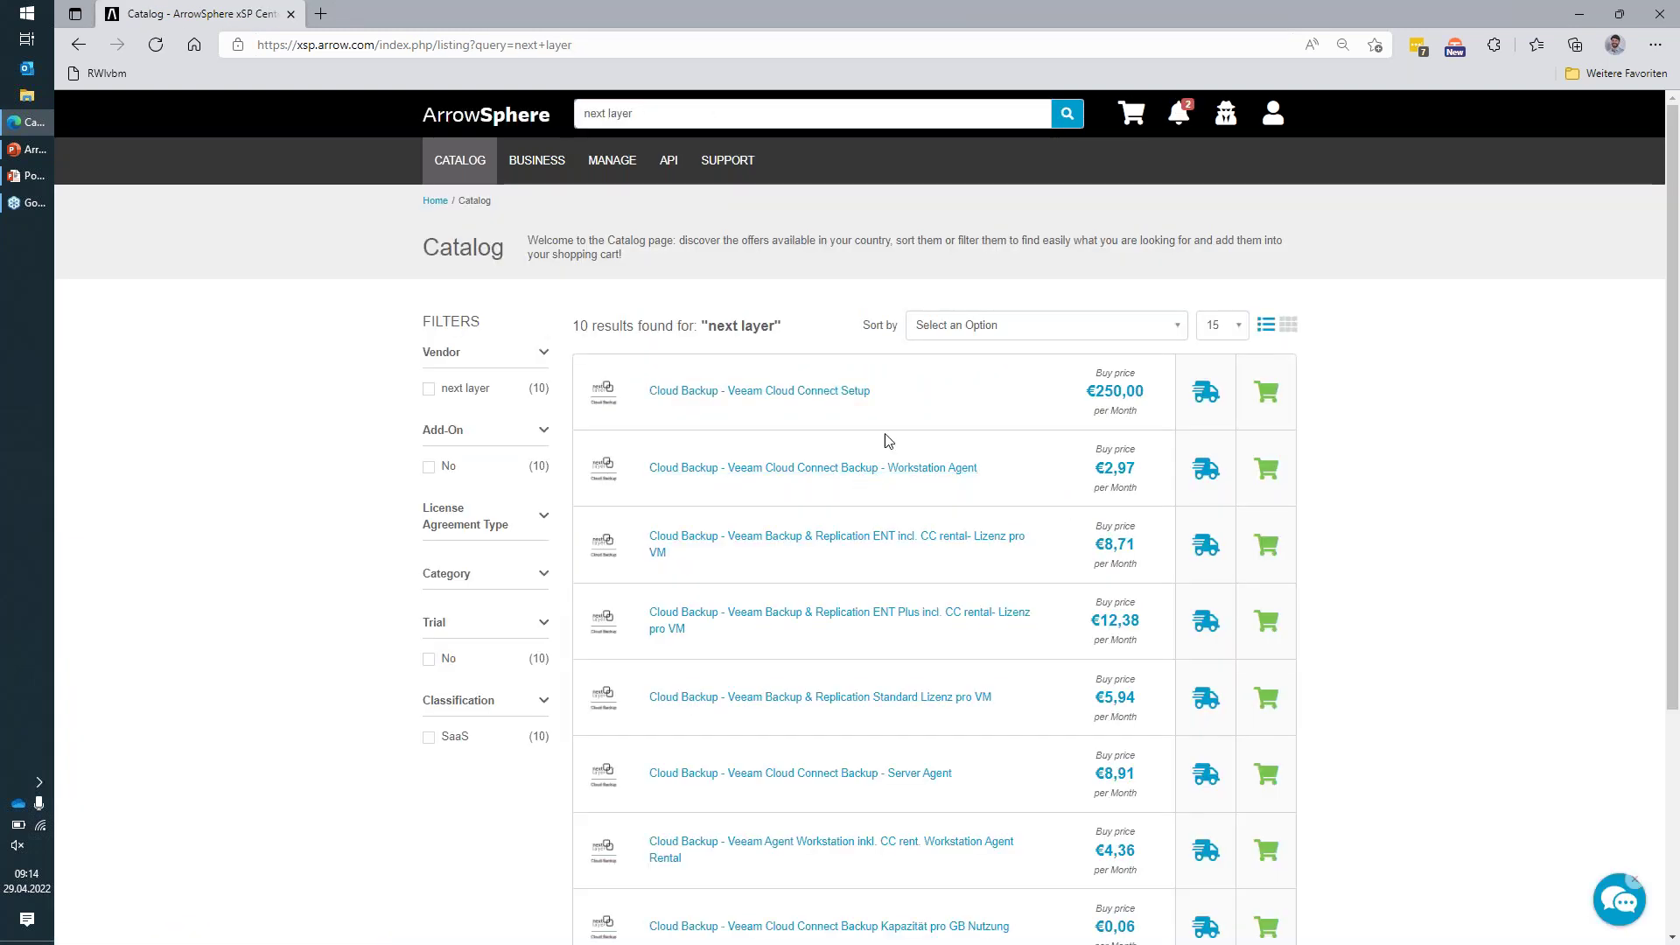
Review the next layer Cloud Backup offers and their buy prices, comparing the Workstation Agent with the Workstation Agent Rental.
{"action": "scroll", "coordinate": [943, 442], "scroll_direction": "down", "scroll_amount": 2}
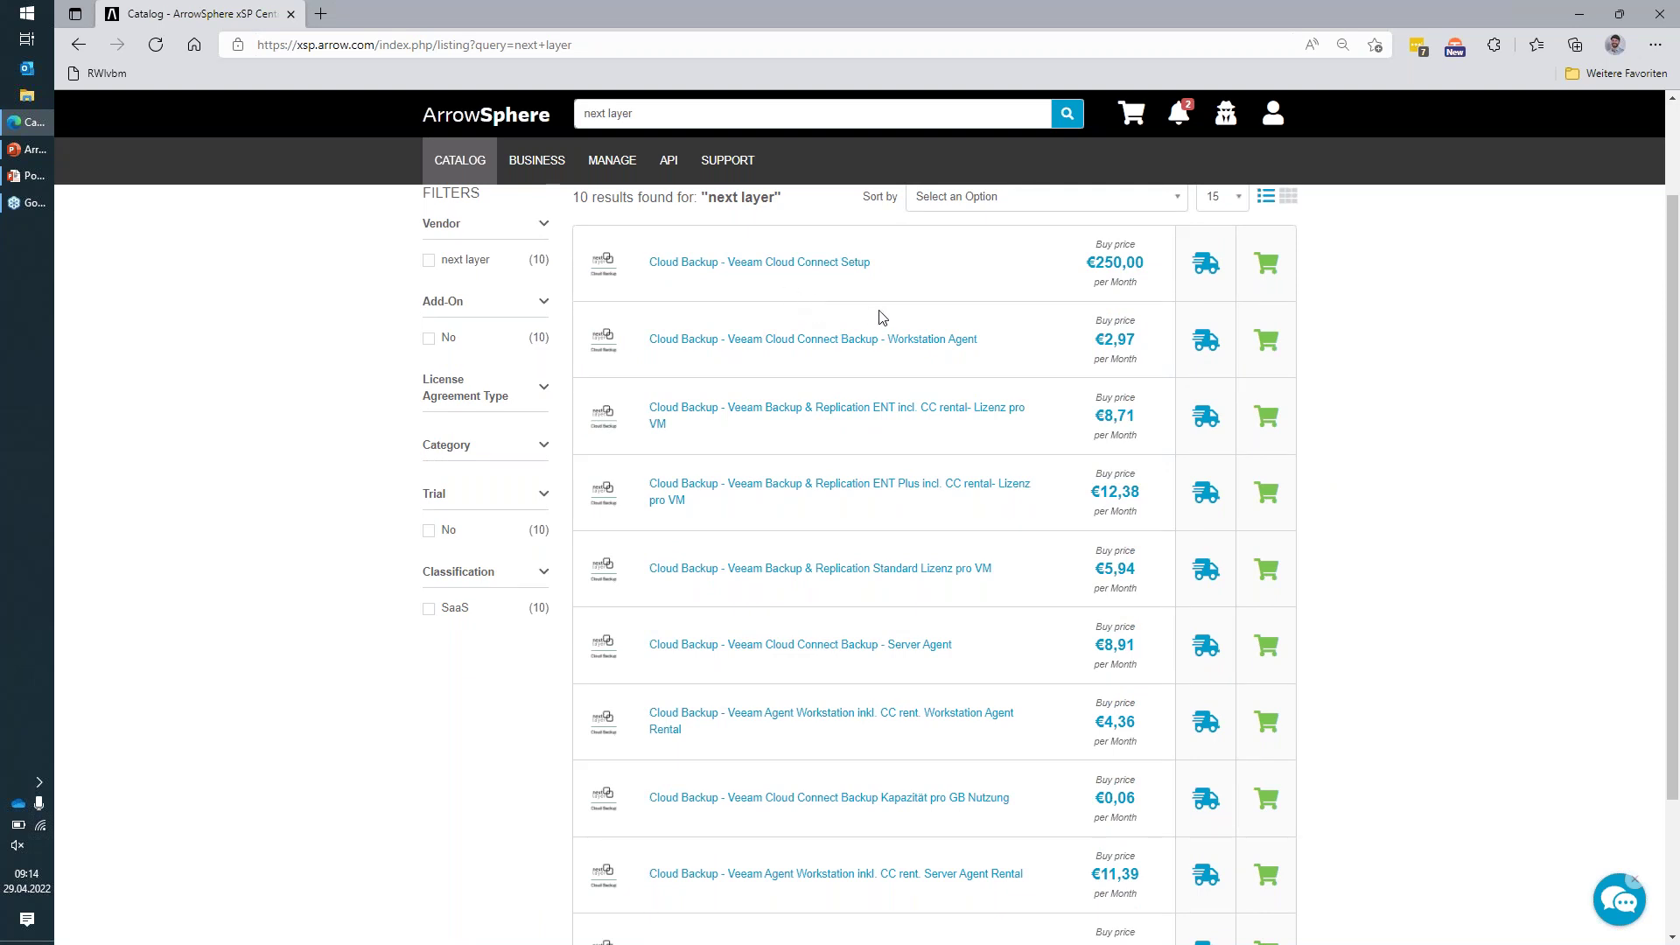
{"action": "scroll", "coordinate": [914, 315], "scroll_direction": "down", "scroll_amount": 1}
{"action": "scroll", "coordinate": [1006, 328], "scroll_direction": "up", "scroll_amount": 1}
{"action": "left_click_drag", "start_coordinate": [998, 341], "coordinate": [656, 337]}
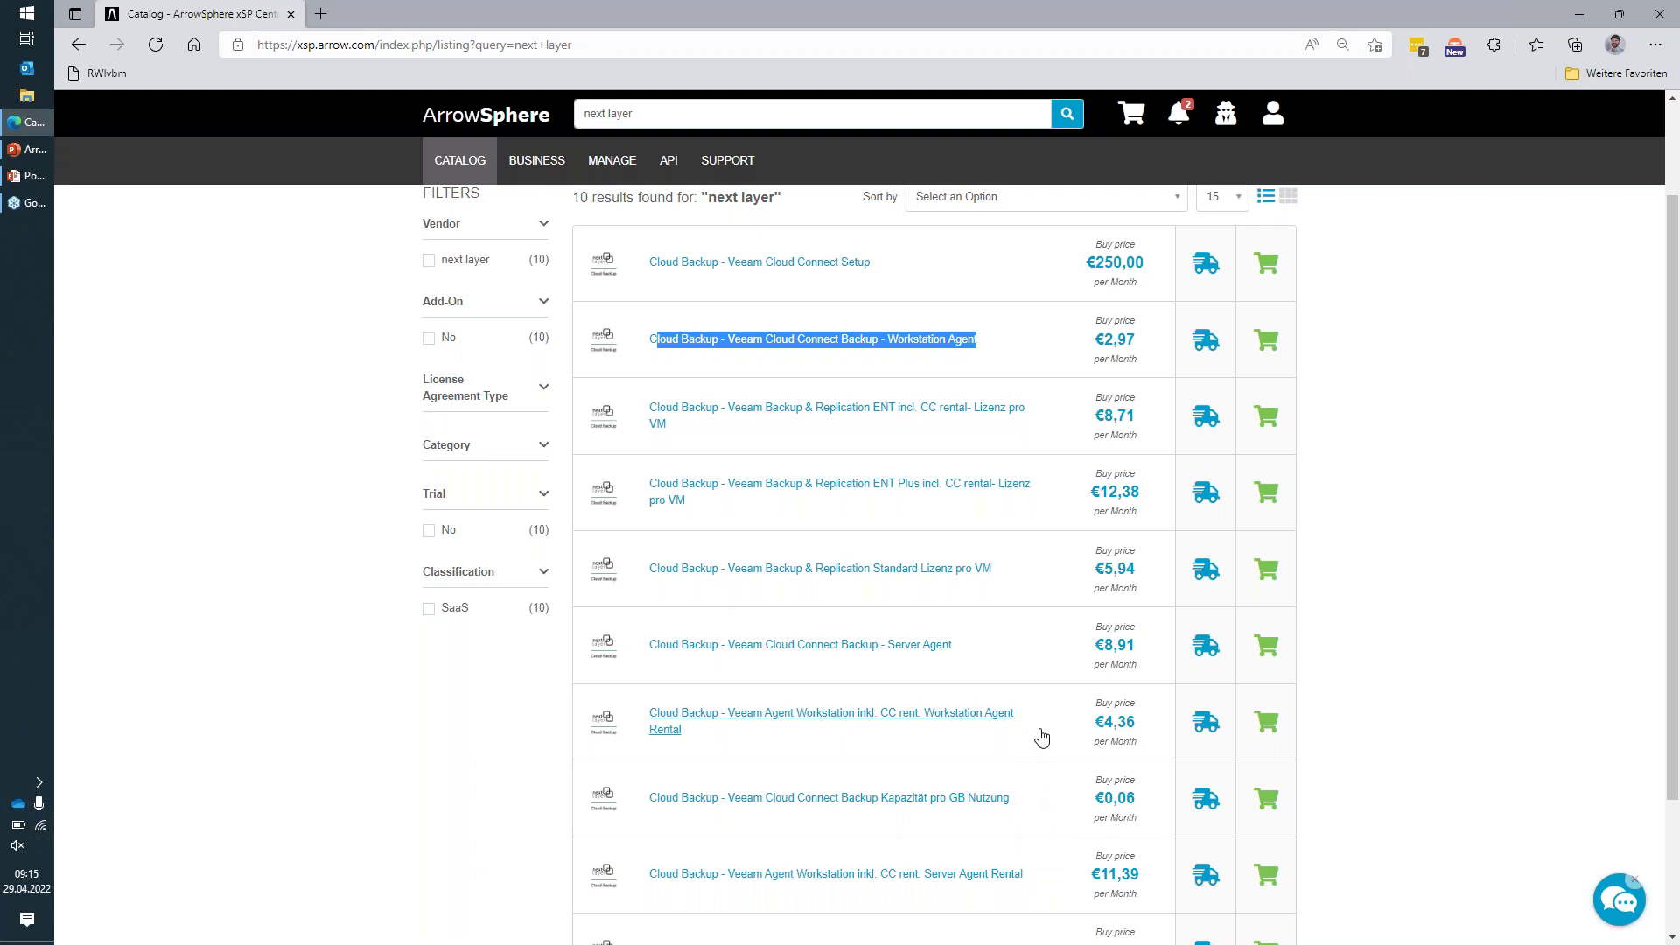
{"action": "scroll", "coordinate": [1042, 700], "scroll_direction": "down", "scroll_amount": 2}
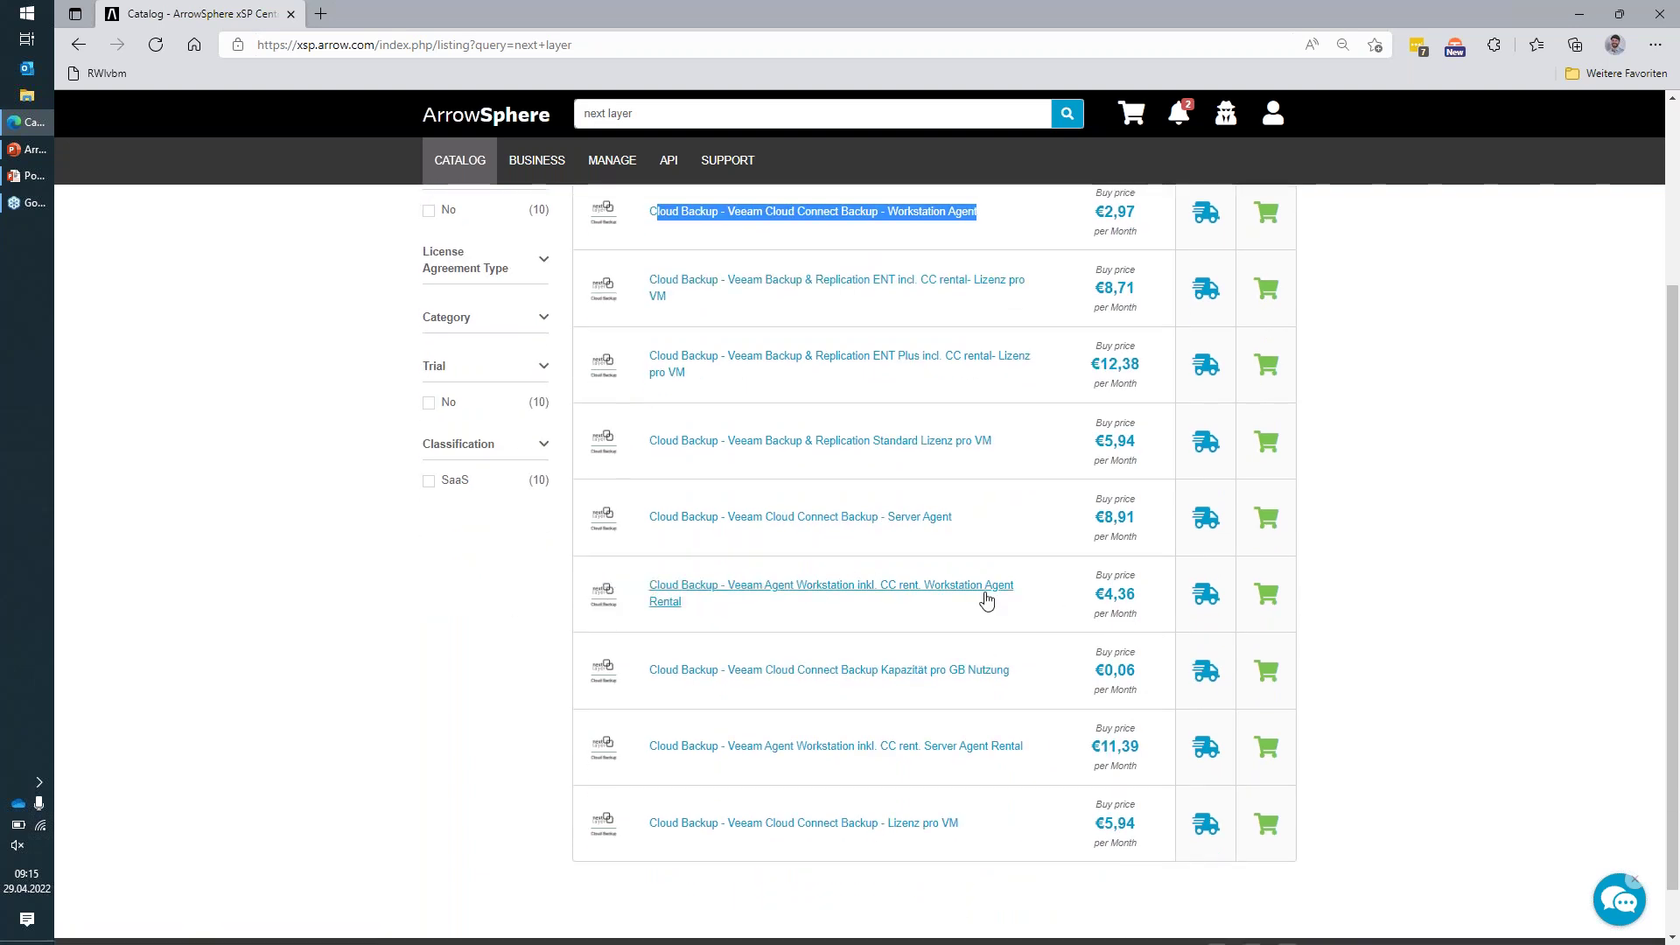
{"action": "scroll", "coordinate": [962, 648], "scroll_direction": "up", "scroll_amount": 2}
{"action": "left_click_drag", "start_coordinate": [1077, 714], "coordinate": [648, 710]}
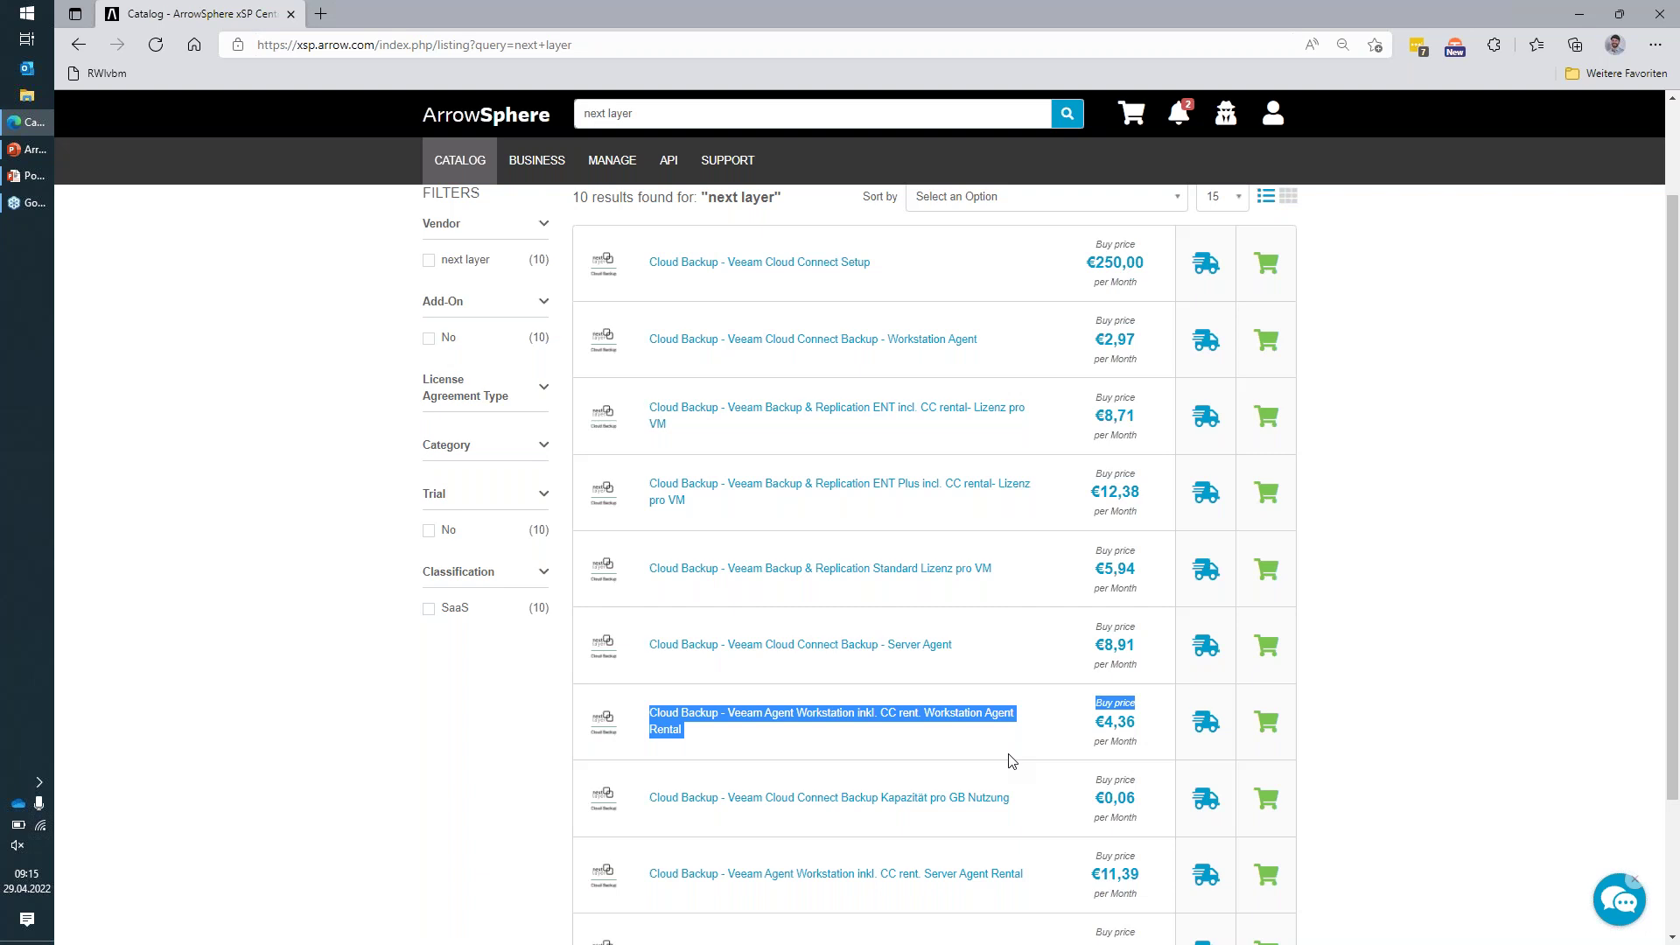
Open the Cloud Backup - Veeam Agent Workstation inkl. CC rent. Workstation Agent Rental product page and check its term.
{"action": "left_click", "coordinate": [1386, 735]}
{"action": "left_click", "coordinate": [709, 726]}
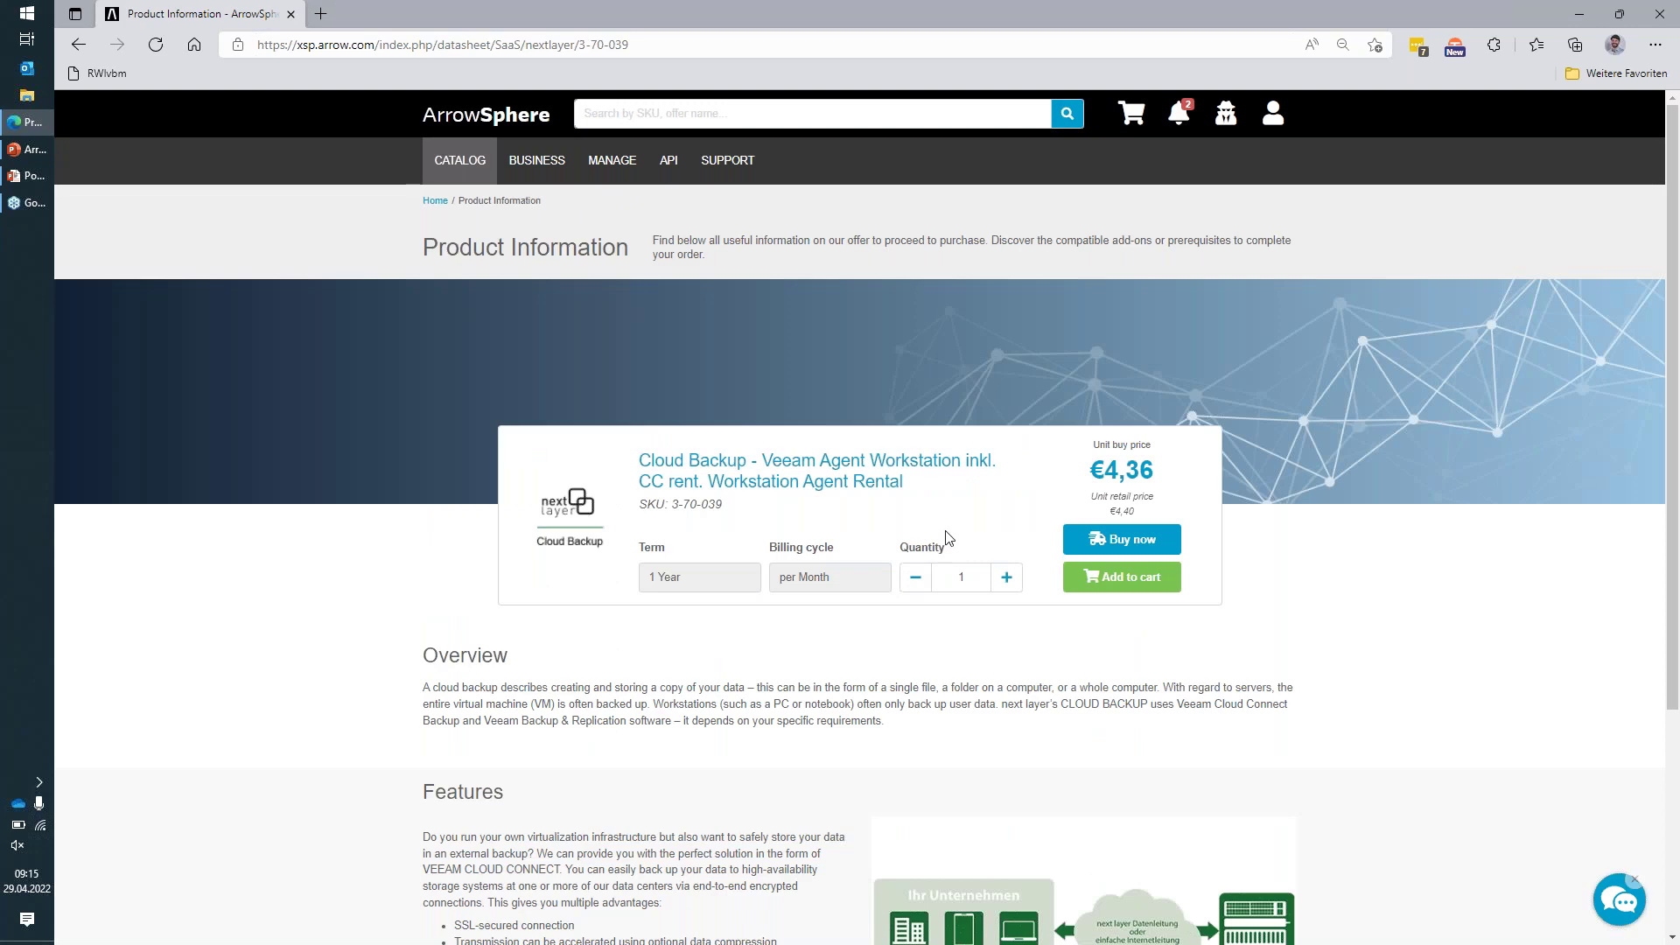
{"action": "left_click_drag", "start_coordinate": [645, 551], "coordinate": [730, 556]}
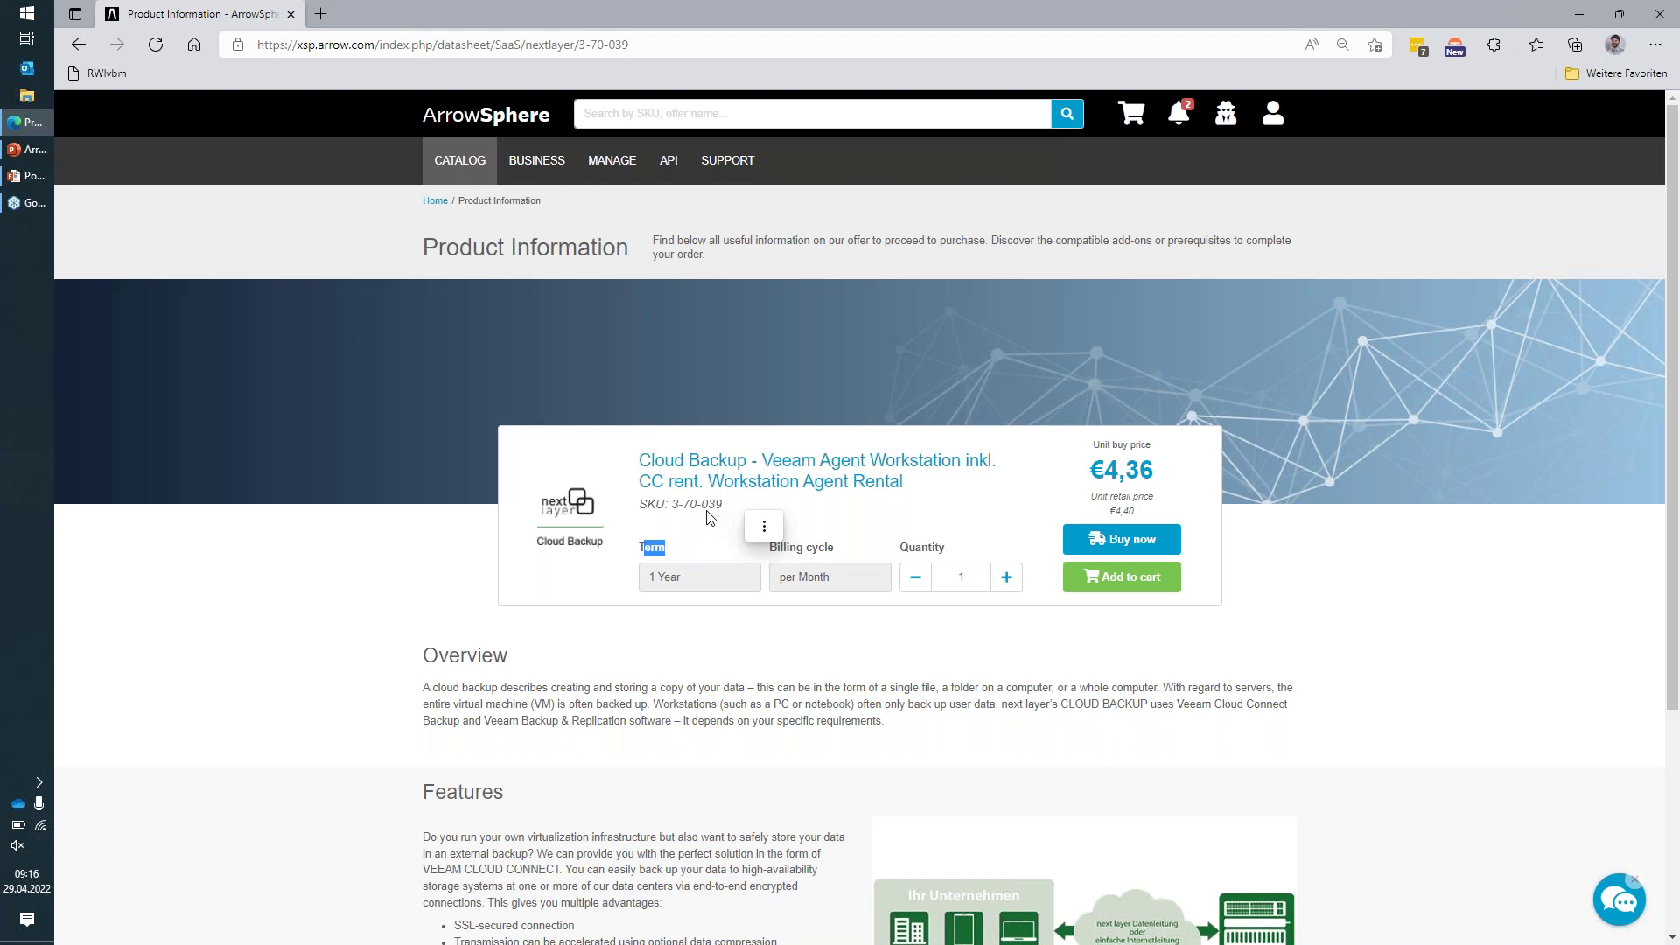
Return to the next layer results and buy Cloud Backup - Veeam Cloud Connect Backup - Lizenz pro VM directly.
{"action": "left_click", "coordinate": [79, 44]}
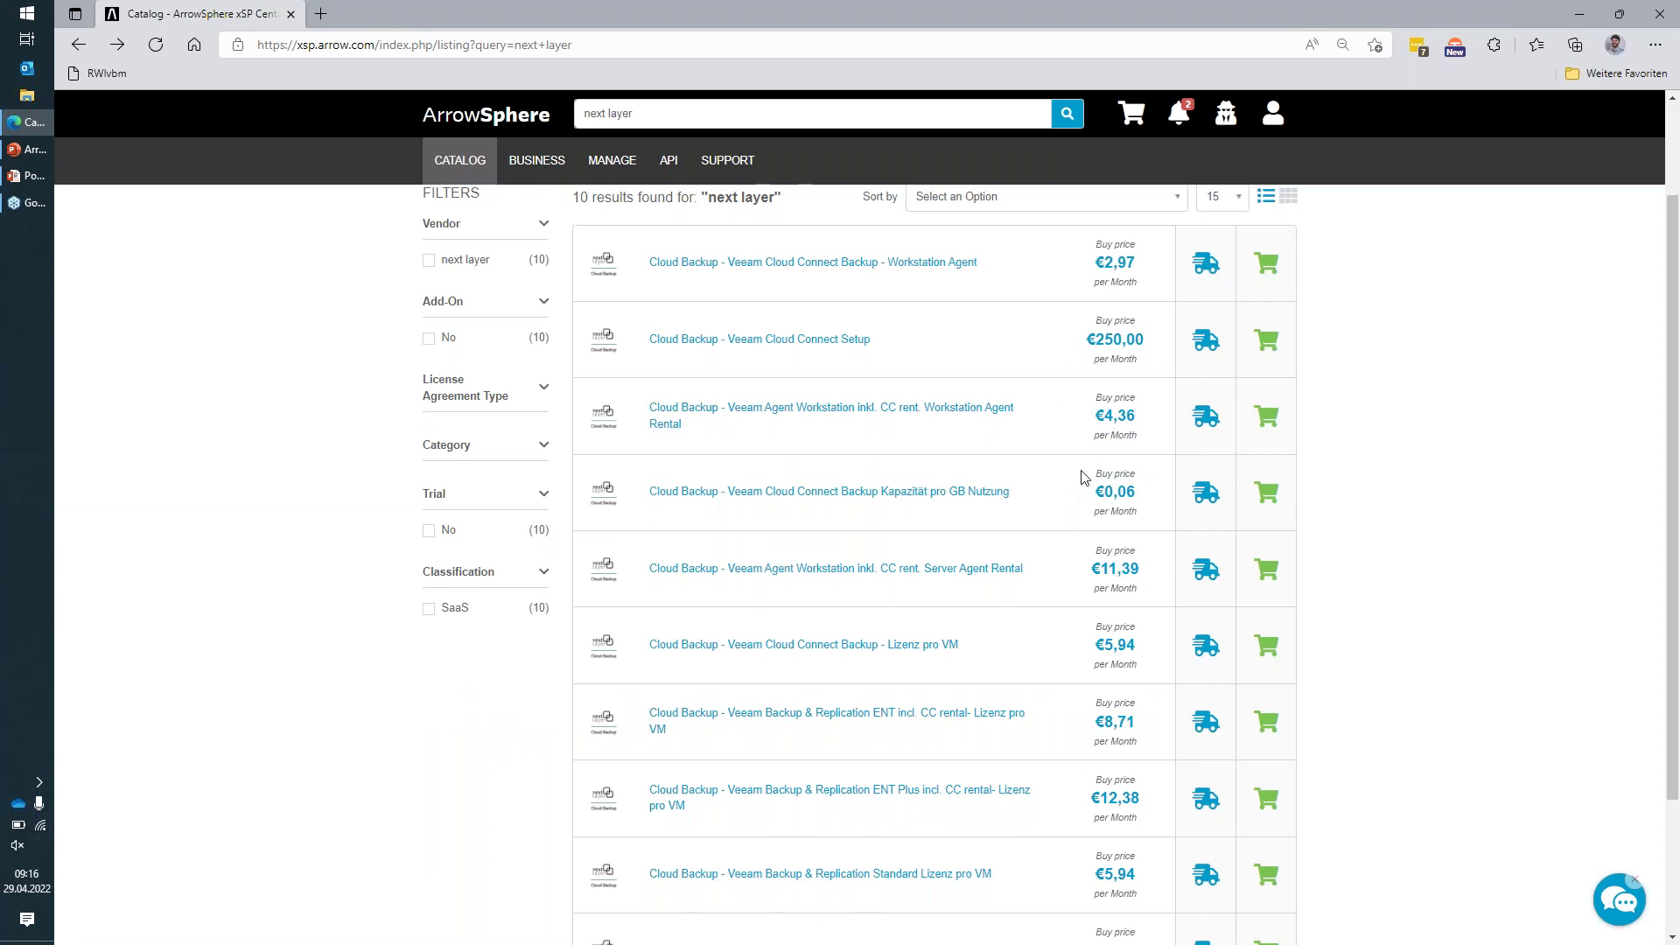
{"action": "left_click_drag", "start_coordinate": [1083, 477], "coordinate": [1154, 510]}
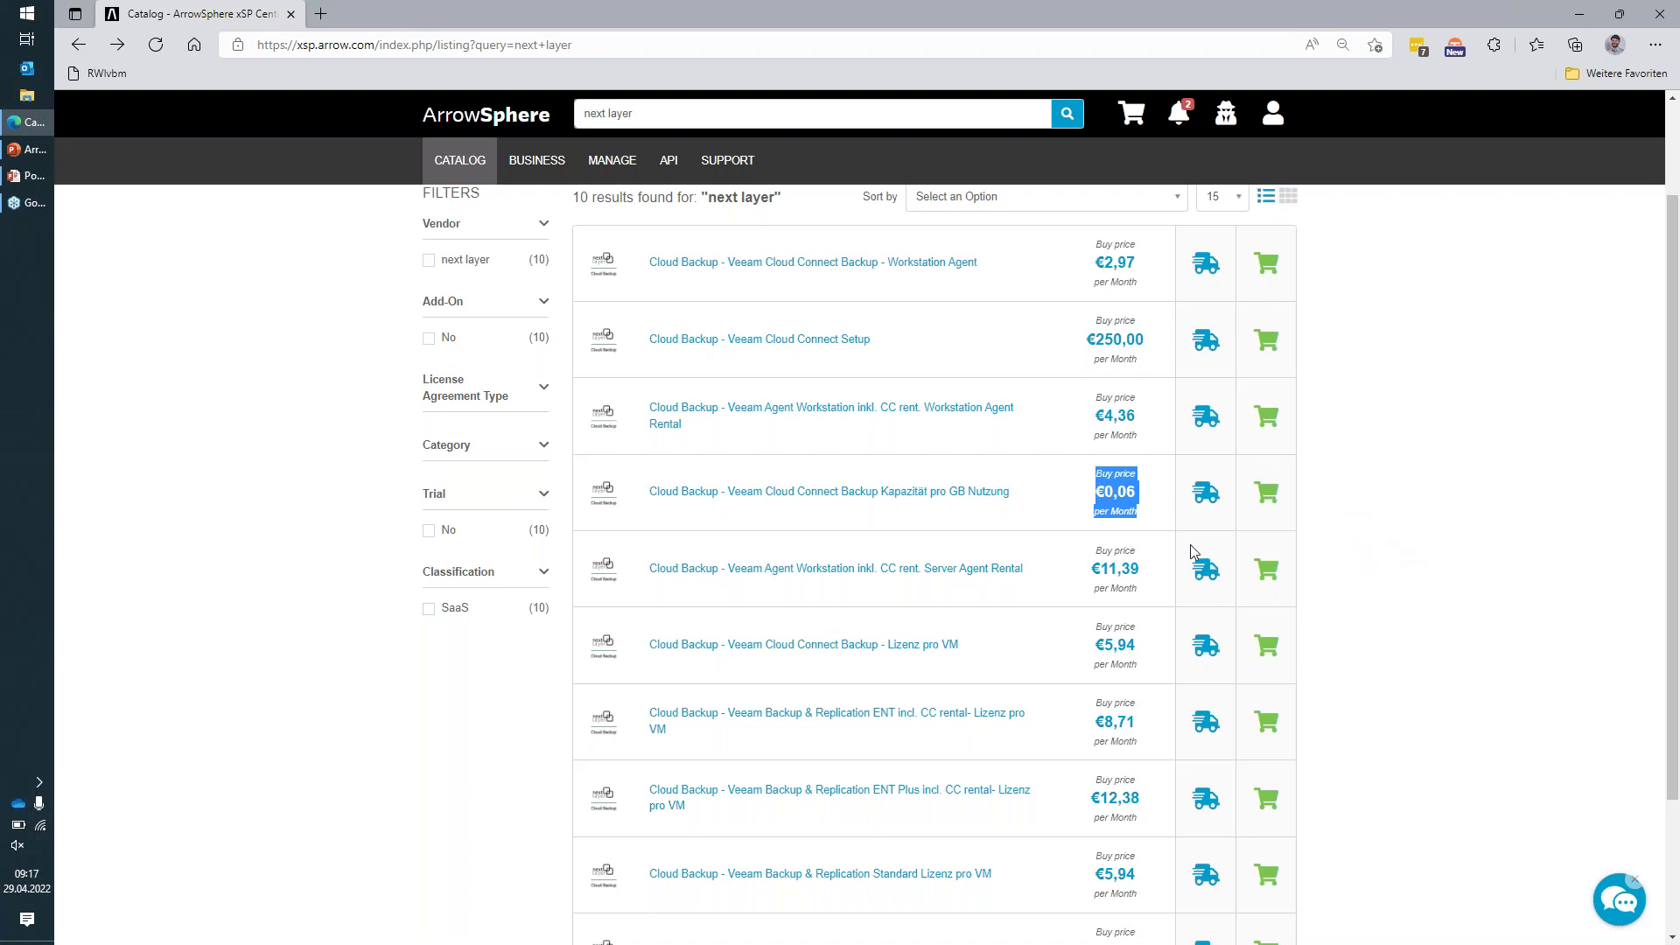
{"action": "left_click", "coordinate": [1205, 648]}
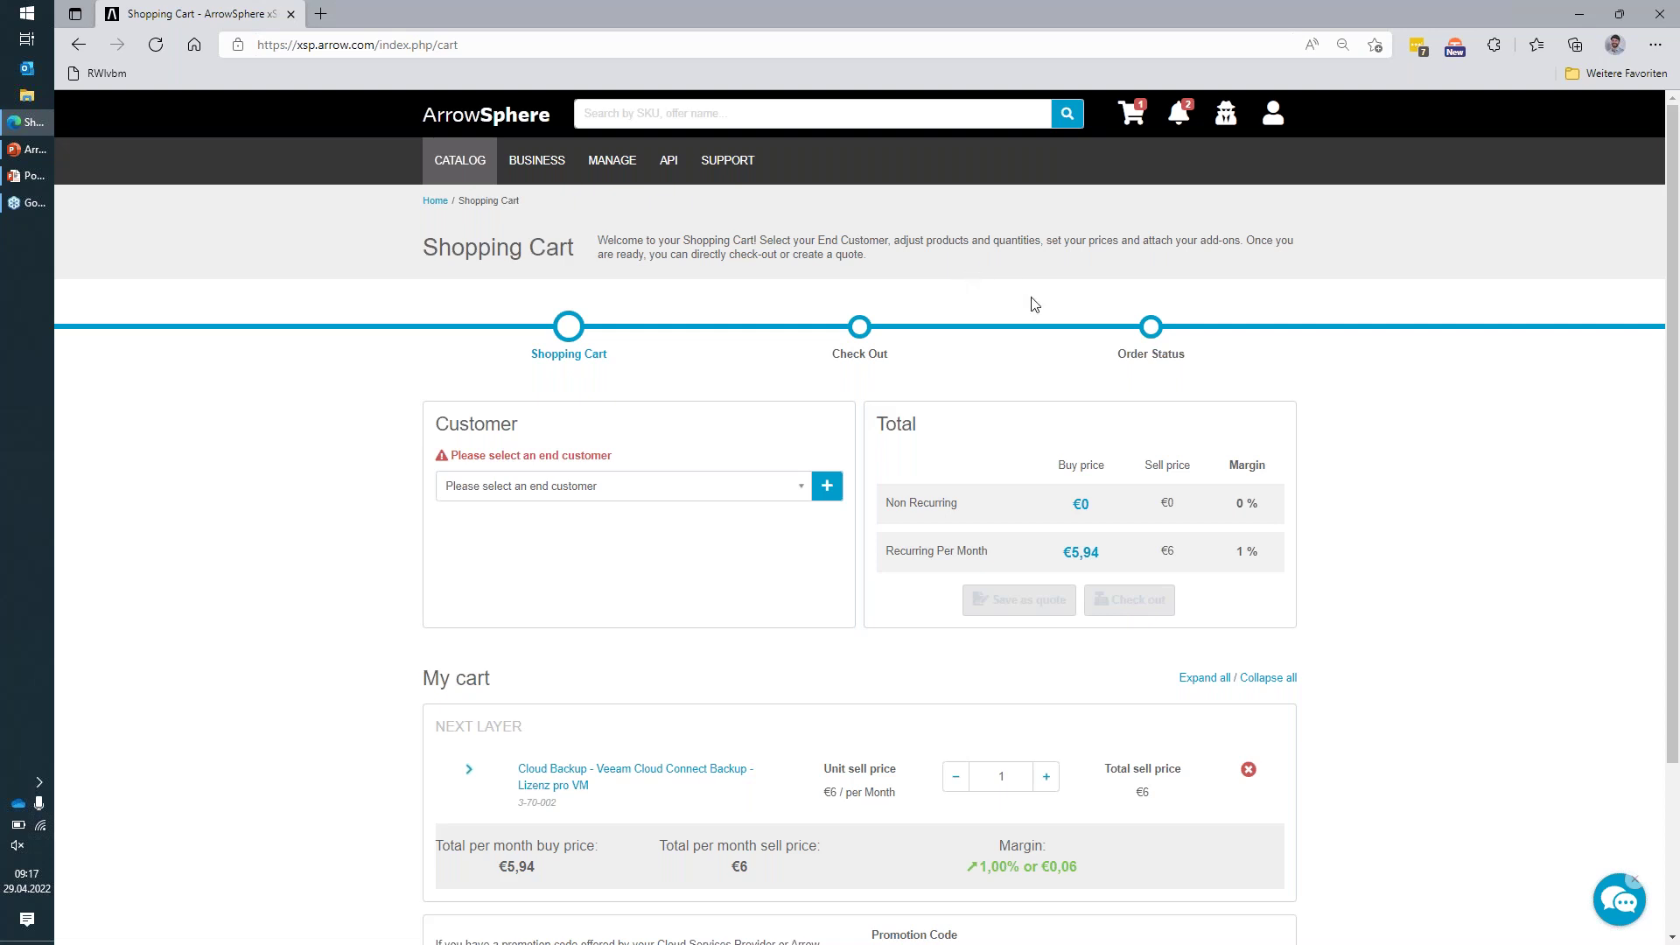
Check the recurring monthly margin in the cart and select Kunde 1 as the end customer.
{"action": "left_click_drag", "start_coordinate": [1269, 554], "coordinate": [1223, 558]}
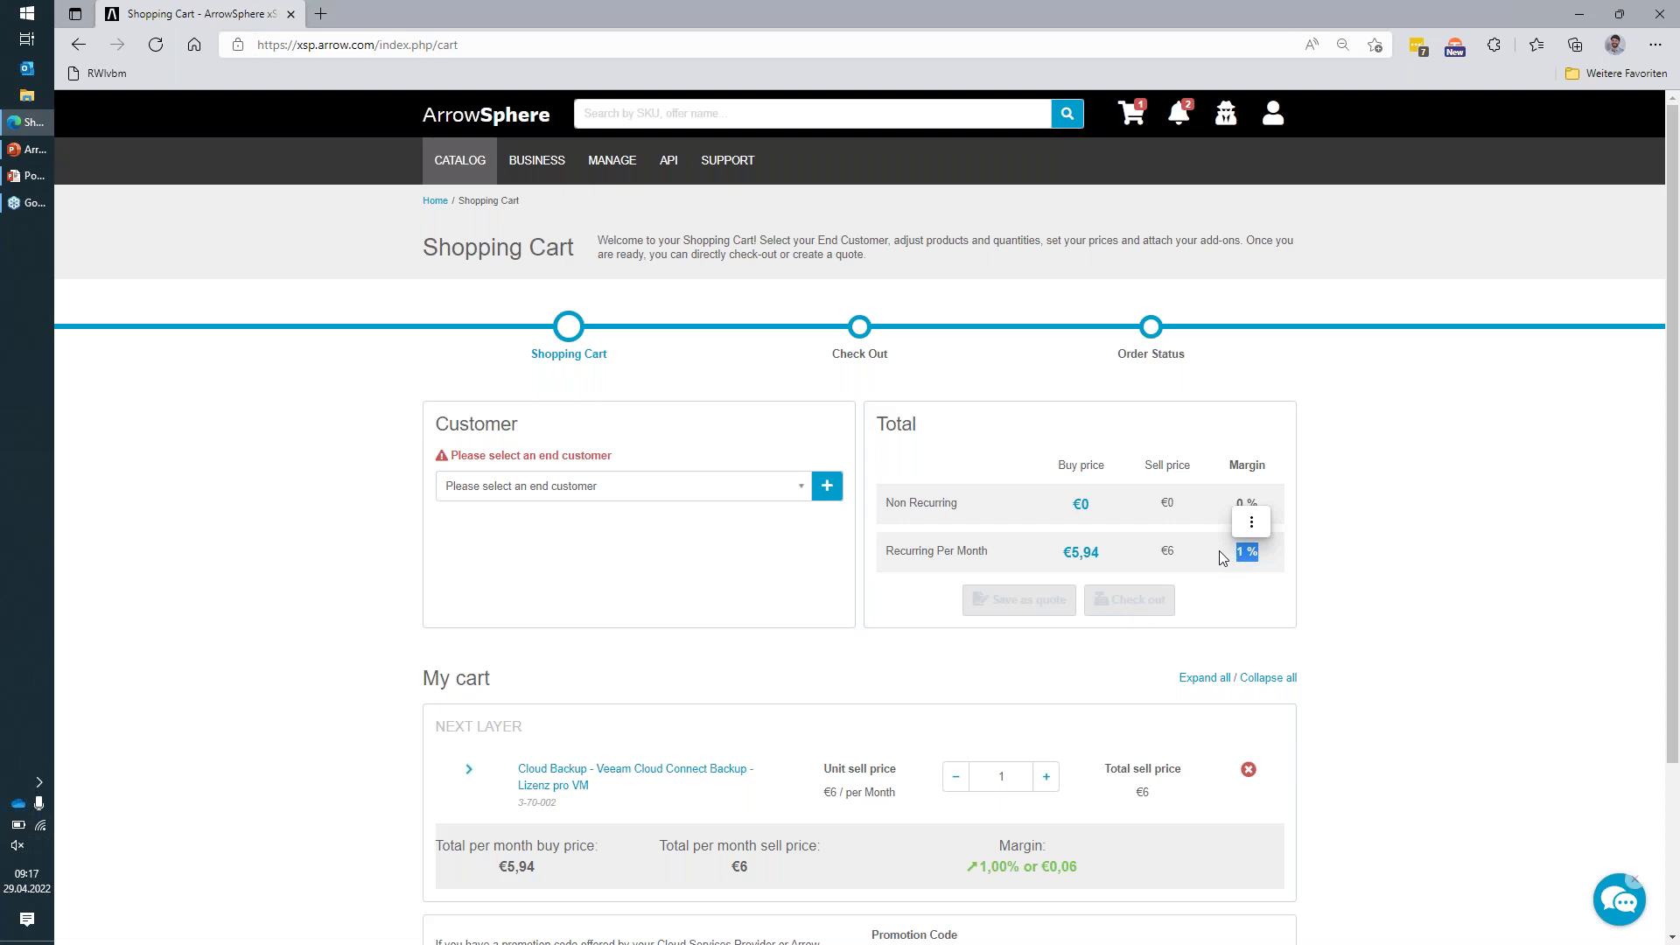
{"action": "left_click", "coordinate": [1220, 550]}
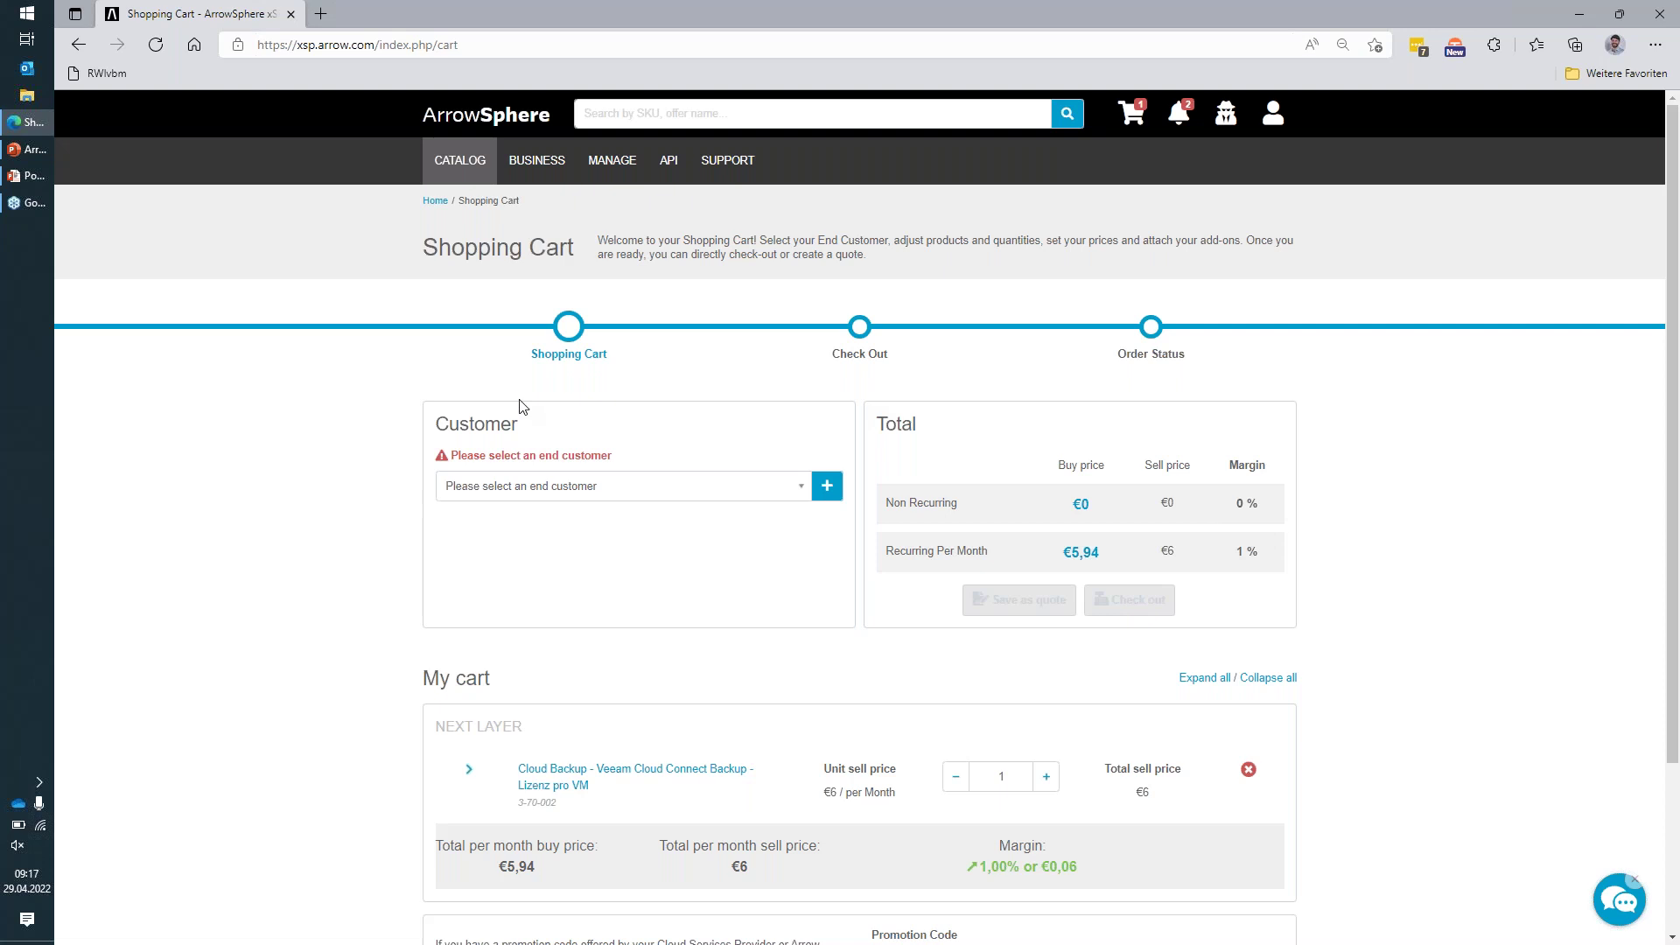
{"action": "left_click", "coordinate": [770, 489]}
{"action": "left_click", "coordinate": [688, 576]}
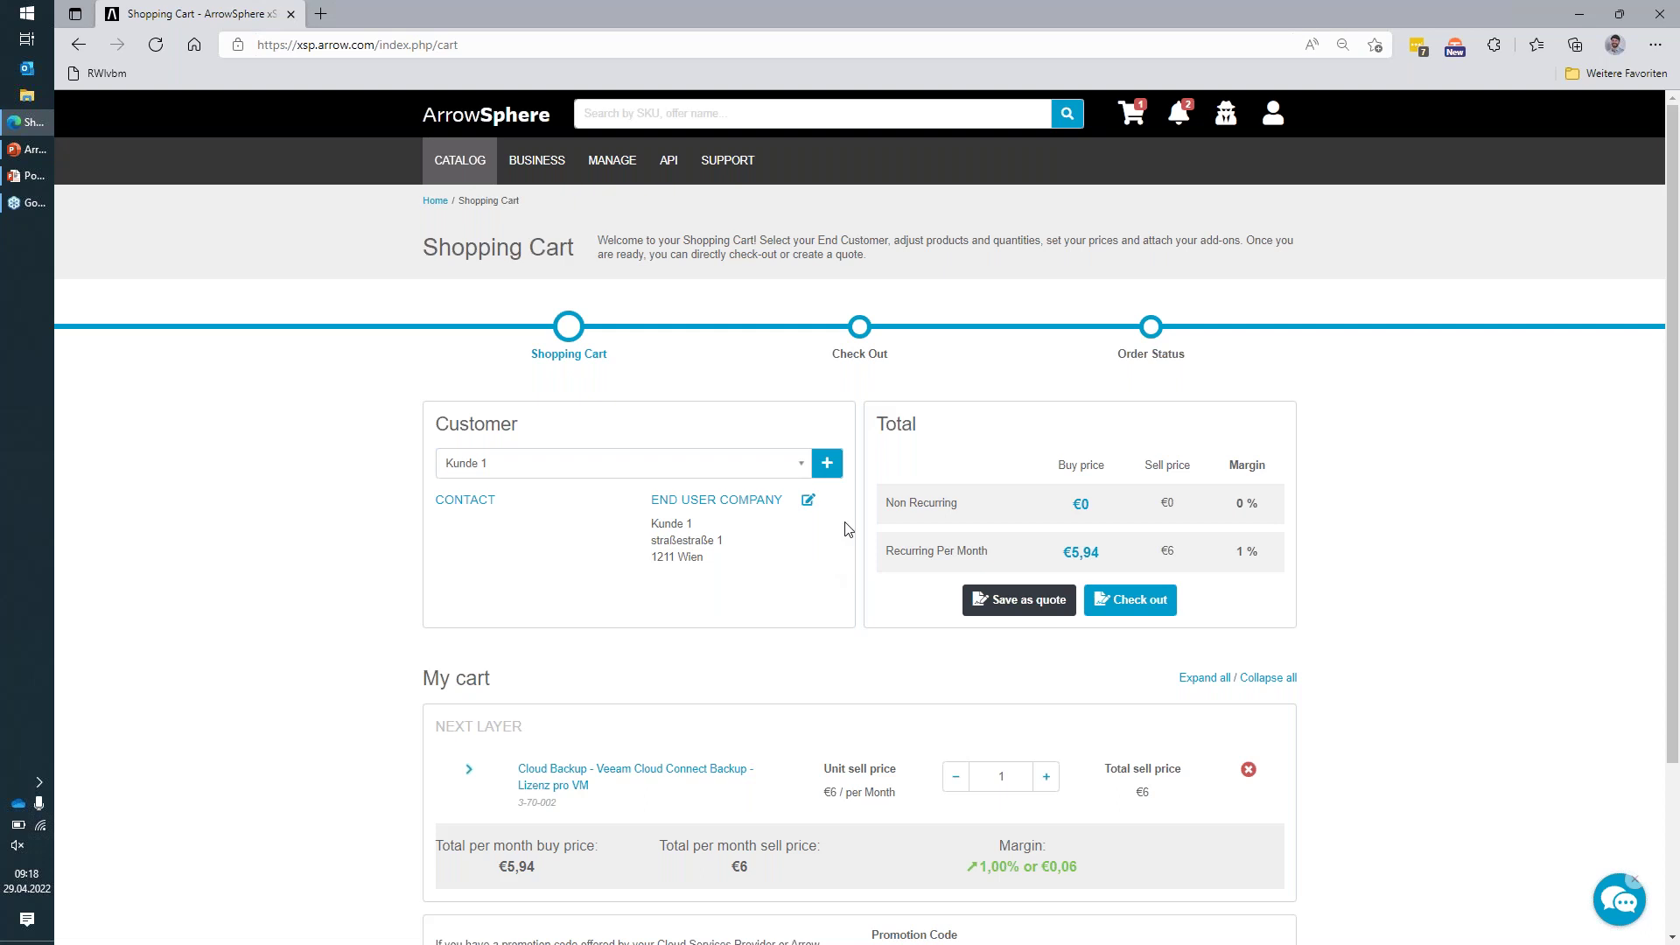
Go back from the cart to the full catalog and filter it by the vendor next layer.
{"action": "scroll", "coordinate": [879, 516], "scroll_direction": "down", "scroll_amount": 2}
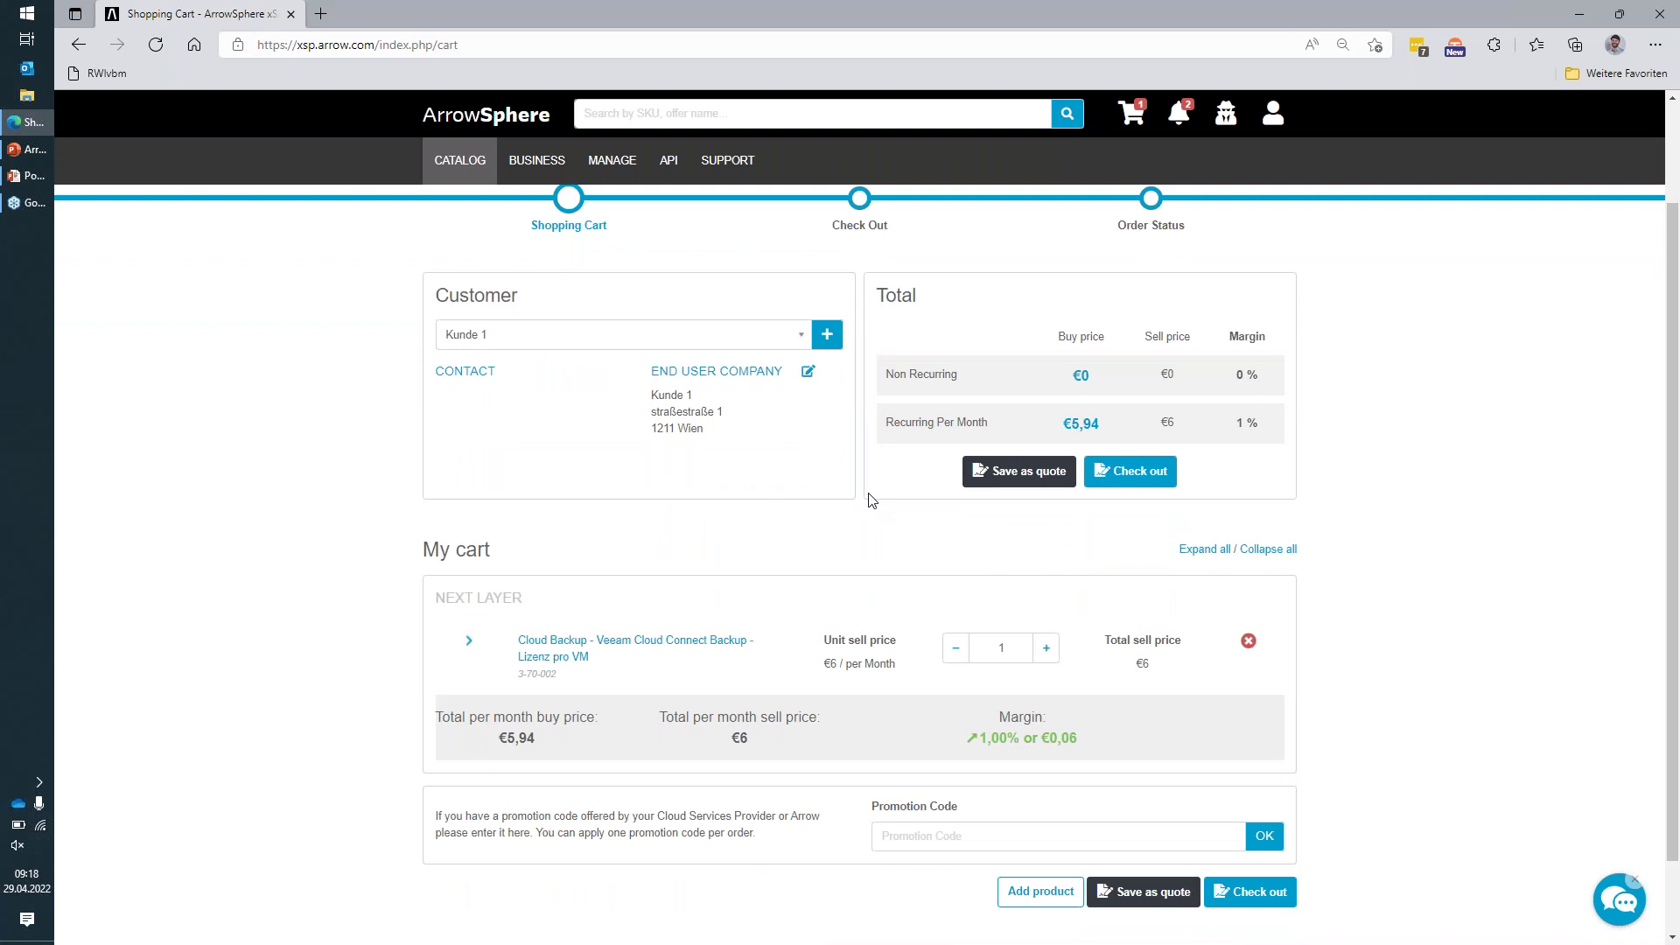
{"action": "scroll", "coordinate": [871, 499], "scroll_direction": "up", "scroll_amount": 2}
{"action": "left_click", "coordinate": [798, 111]}
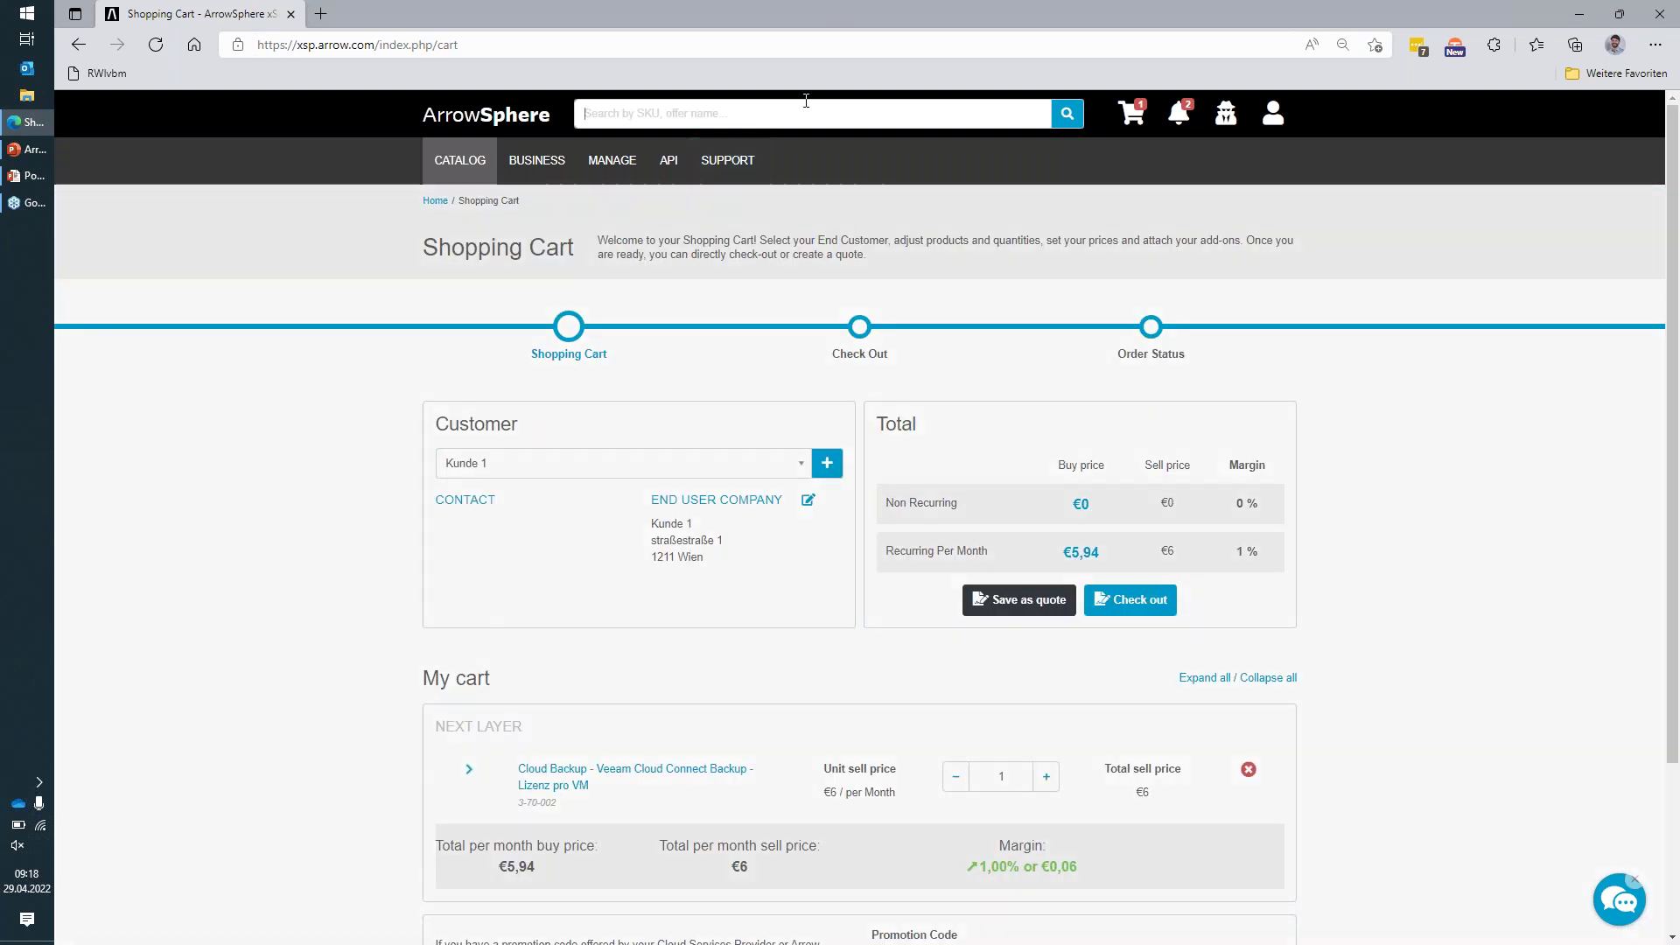
{"action": "left_click", "coordinate": [461, 160]}
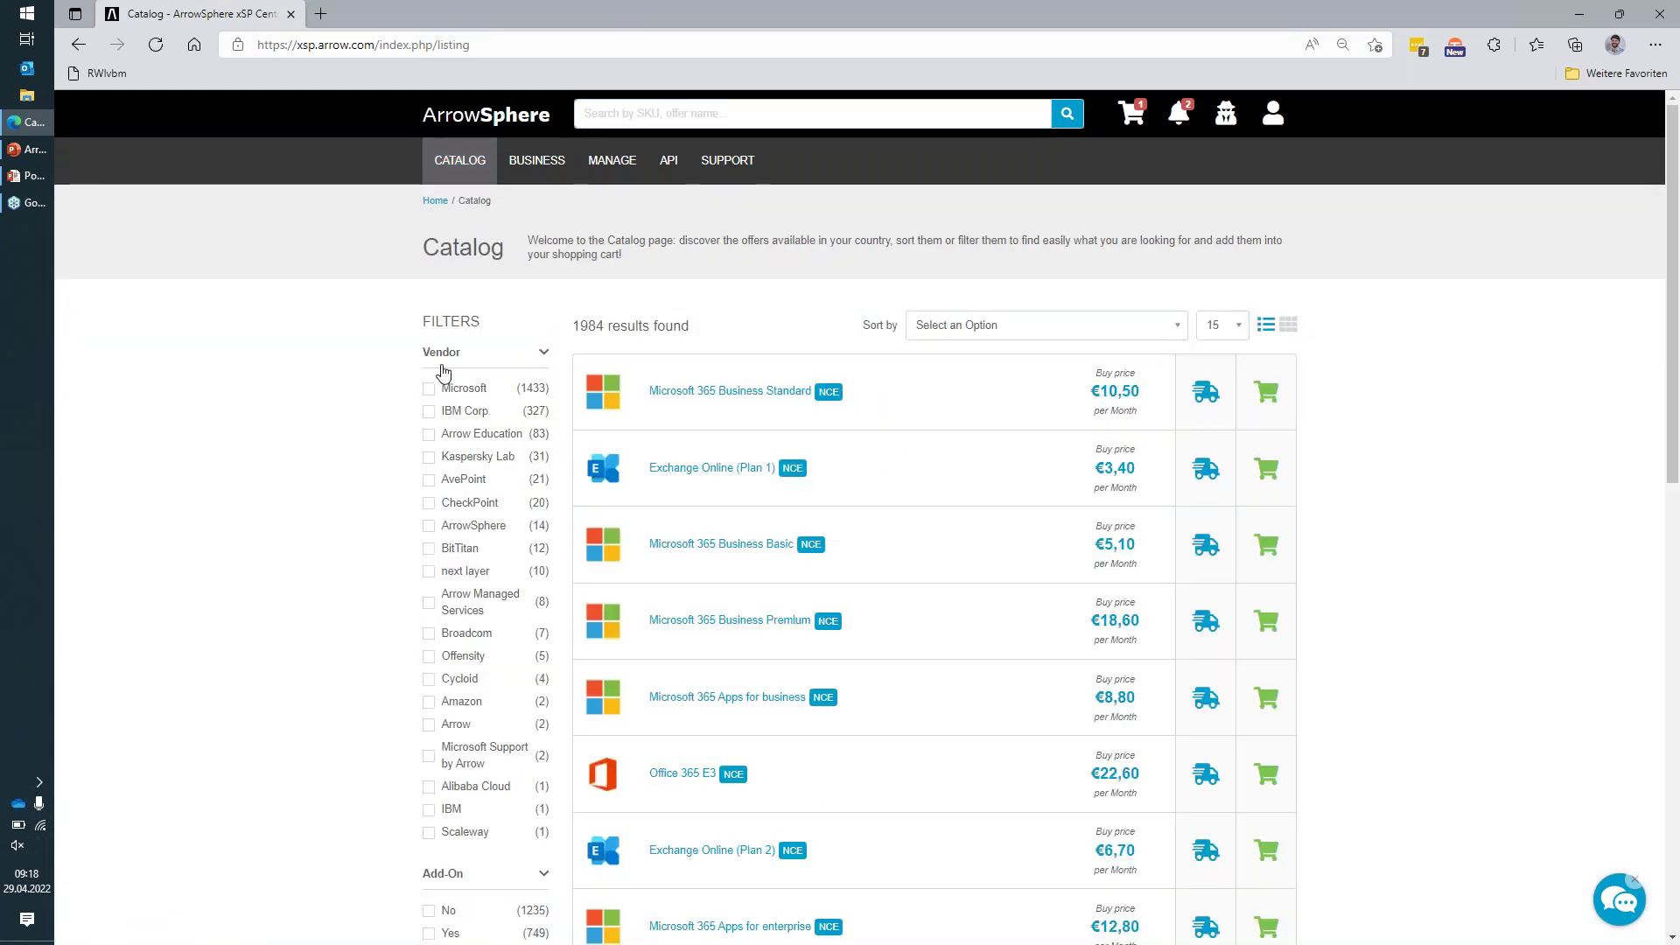
{"action": "left_click", "coordinate": [527, 463]}
{"action": "left_click", "coordinate": [487, 572]}
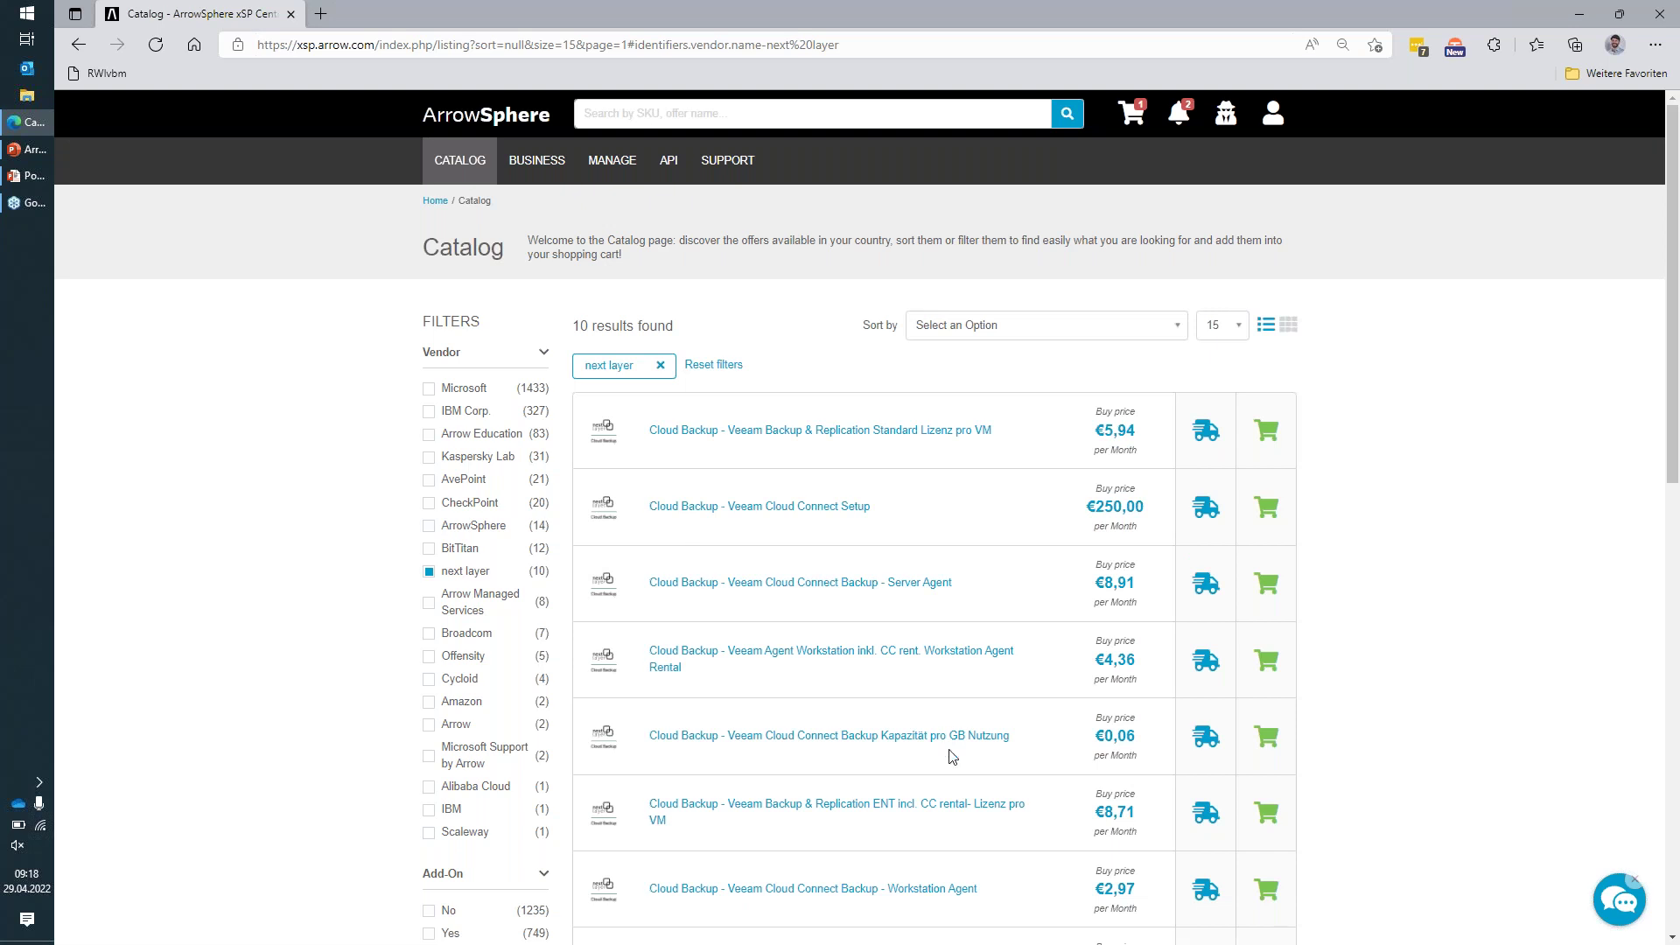
Add 100 units of Cloud Backup - Veeam Cloud Connect Backup Kapazität pro GB Nutzung to the cart and review the shopping cart.
{"action": "left_click", "coordinate": [962, 736]}
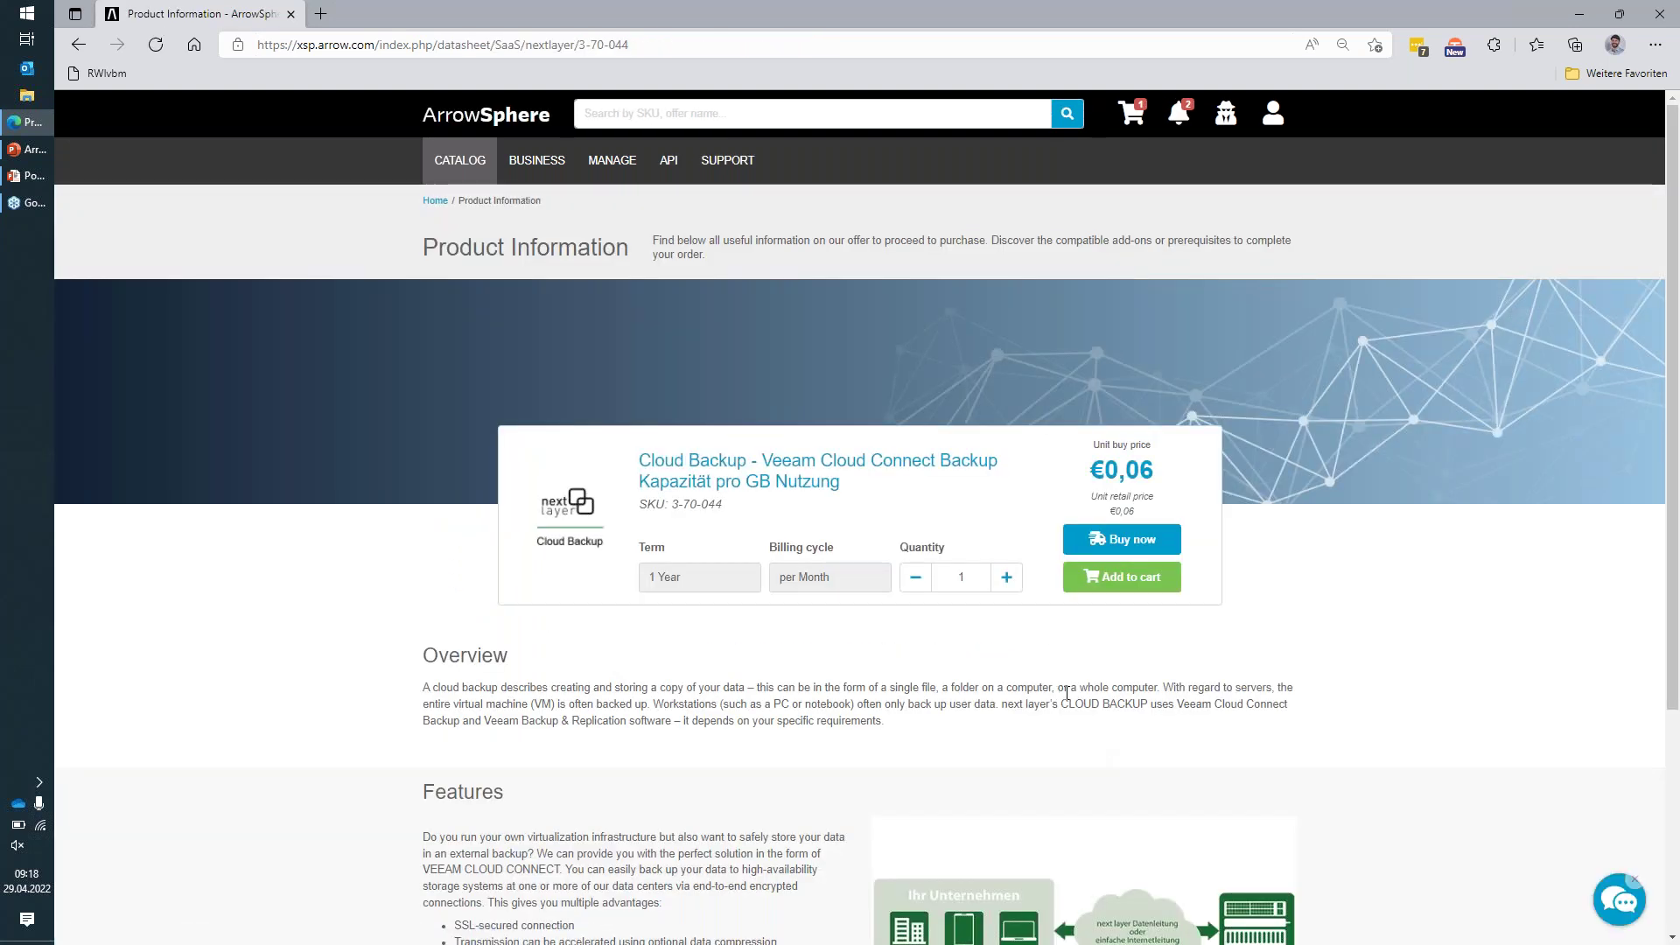
{"action": "left_click", "coordinate": [968, 580]}
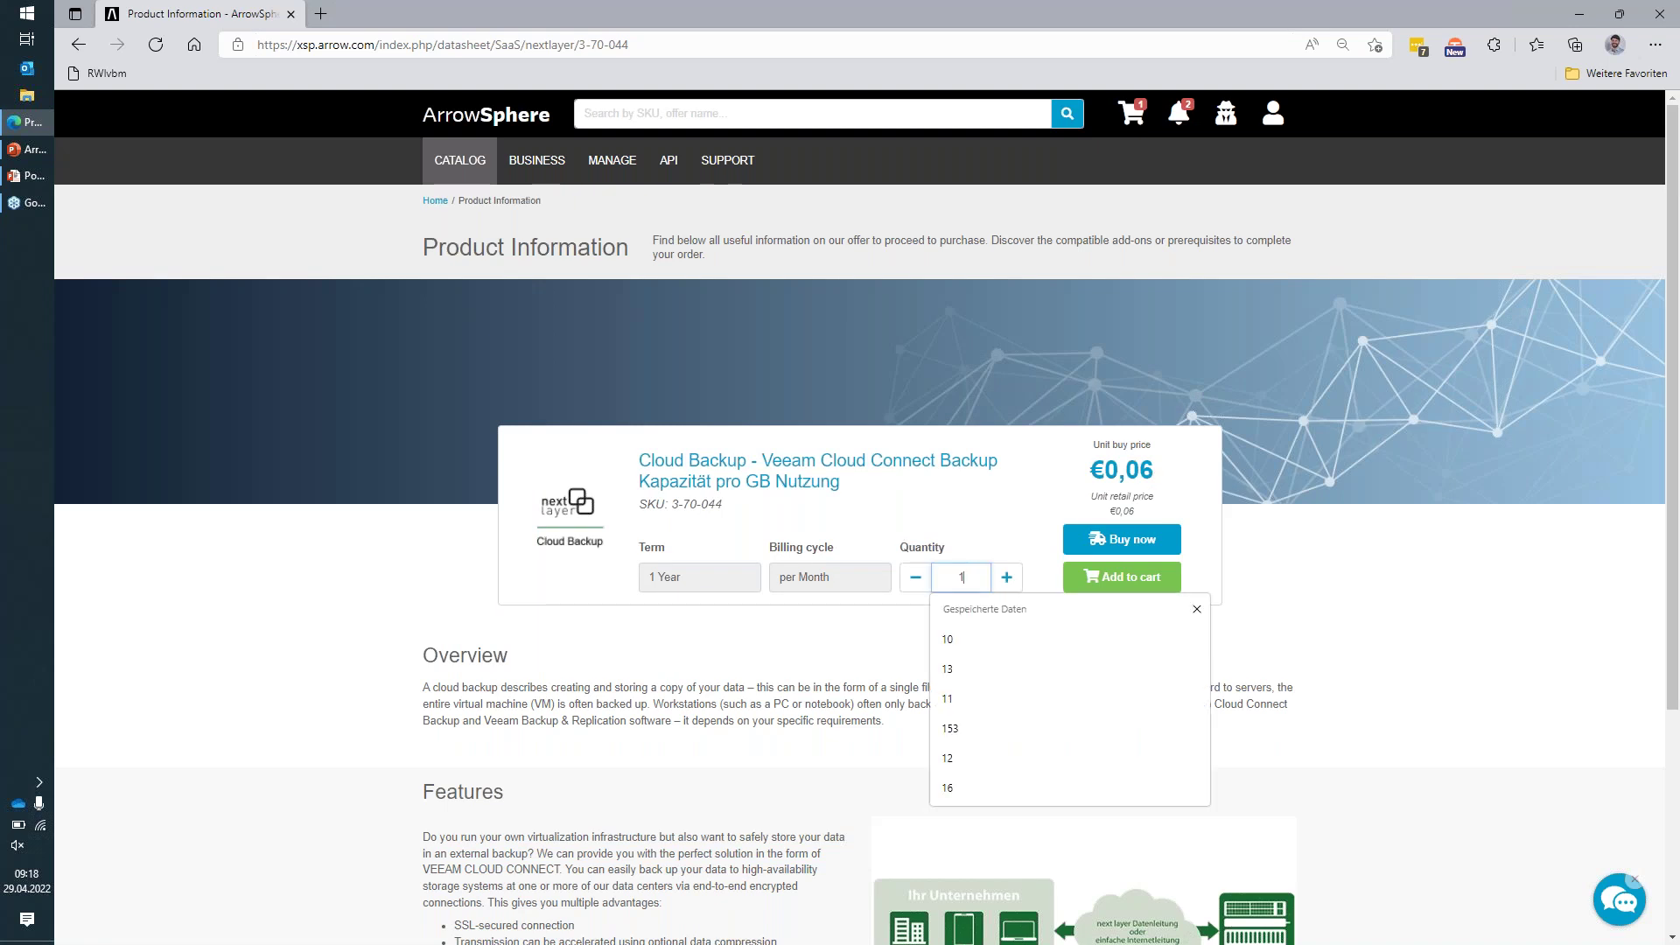
{"action": "type", "text": "00"}
{"action": "left_click", "coordinate": [1047, 552]}
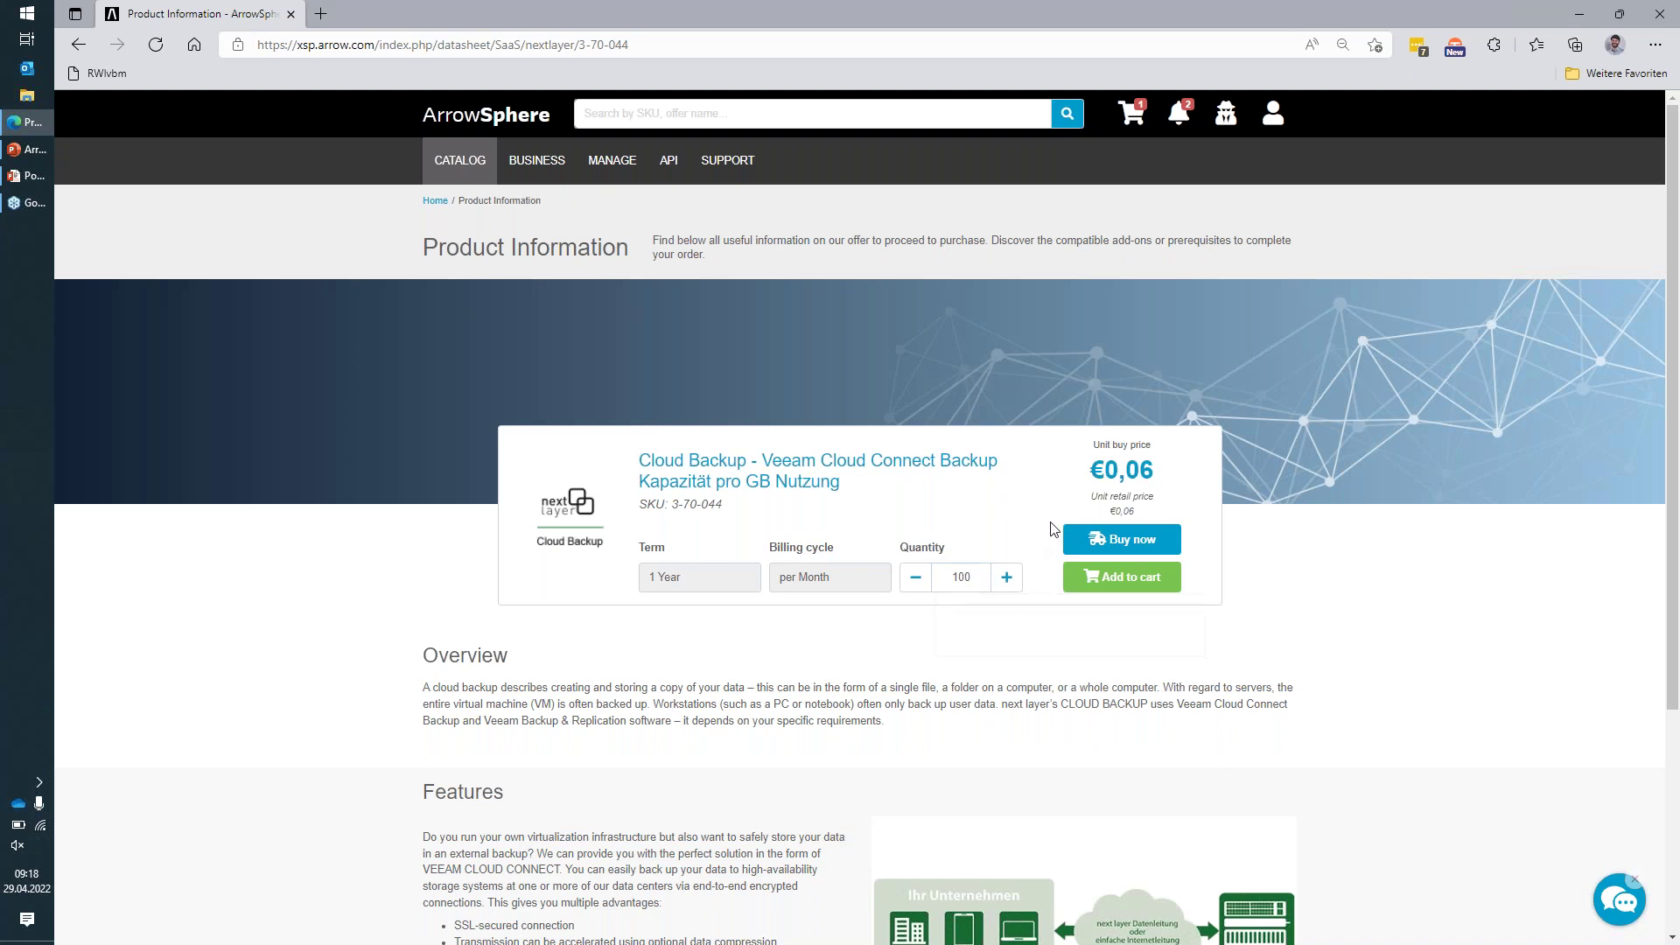
{"action": "left_click", "coordinate": [1138, 585]}
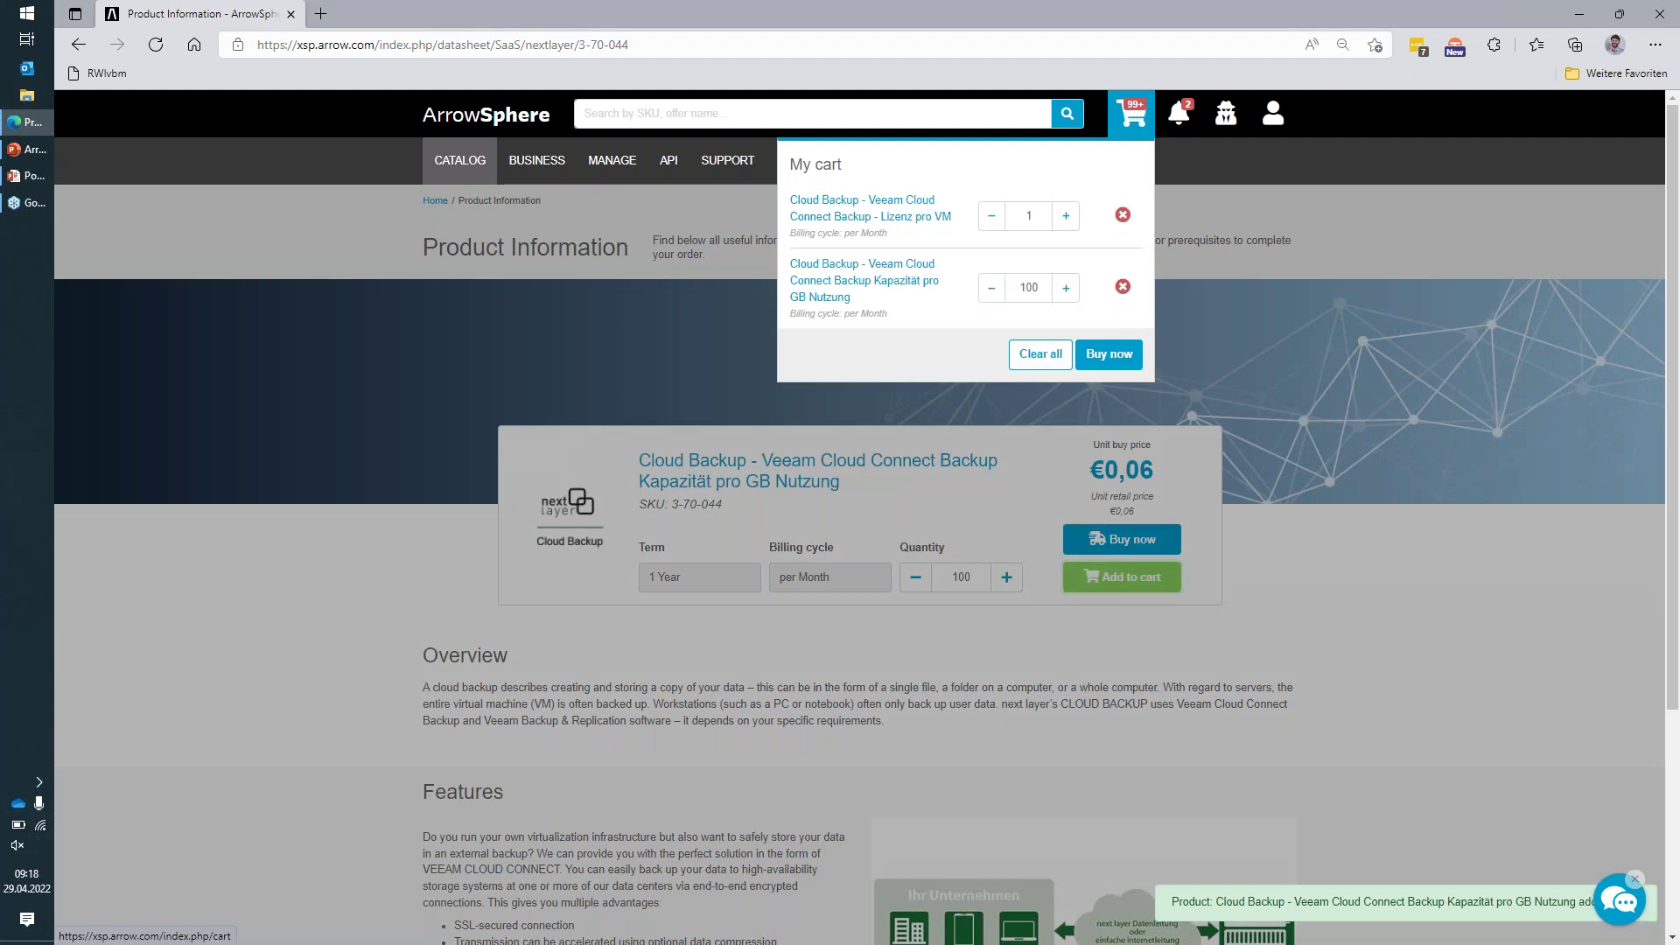
{"action": "left_click", "coordinate": [1137, 116]}
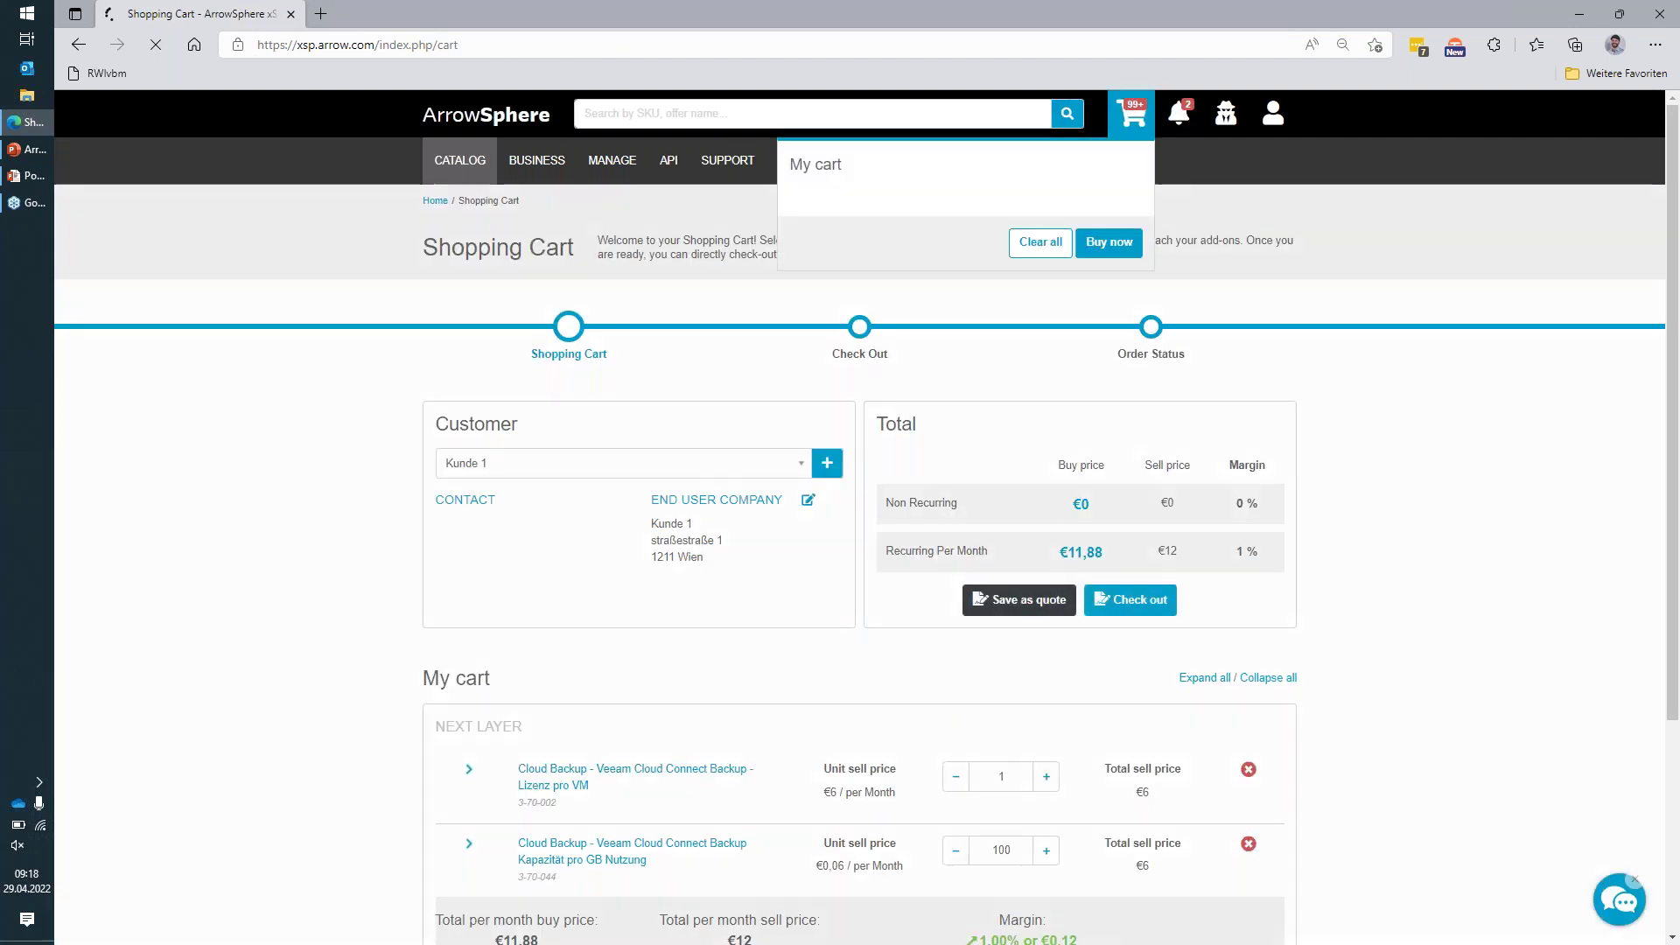
{"action": "scroll", "coordinate": [1095, 604], "scroll_direction": "down", "scroll_amount": 3}
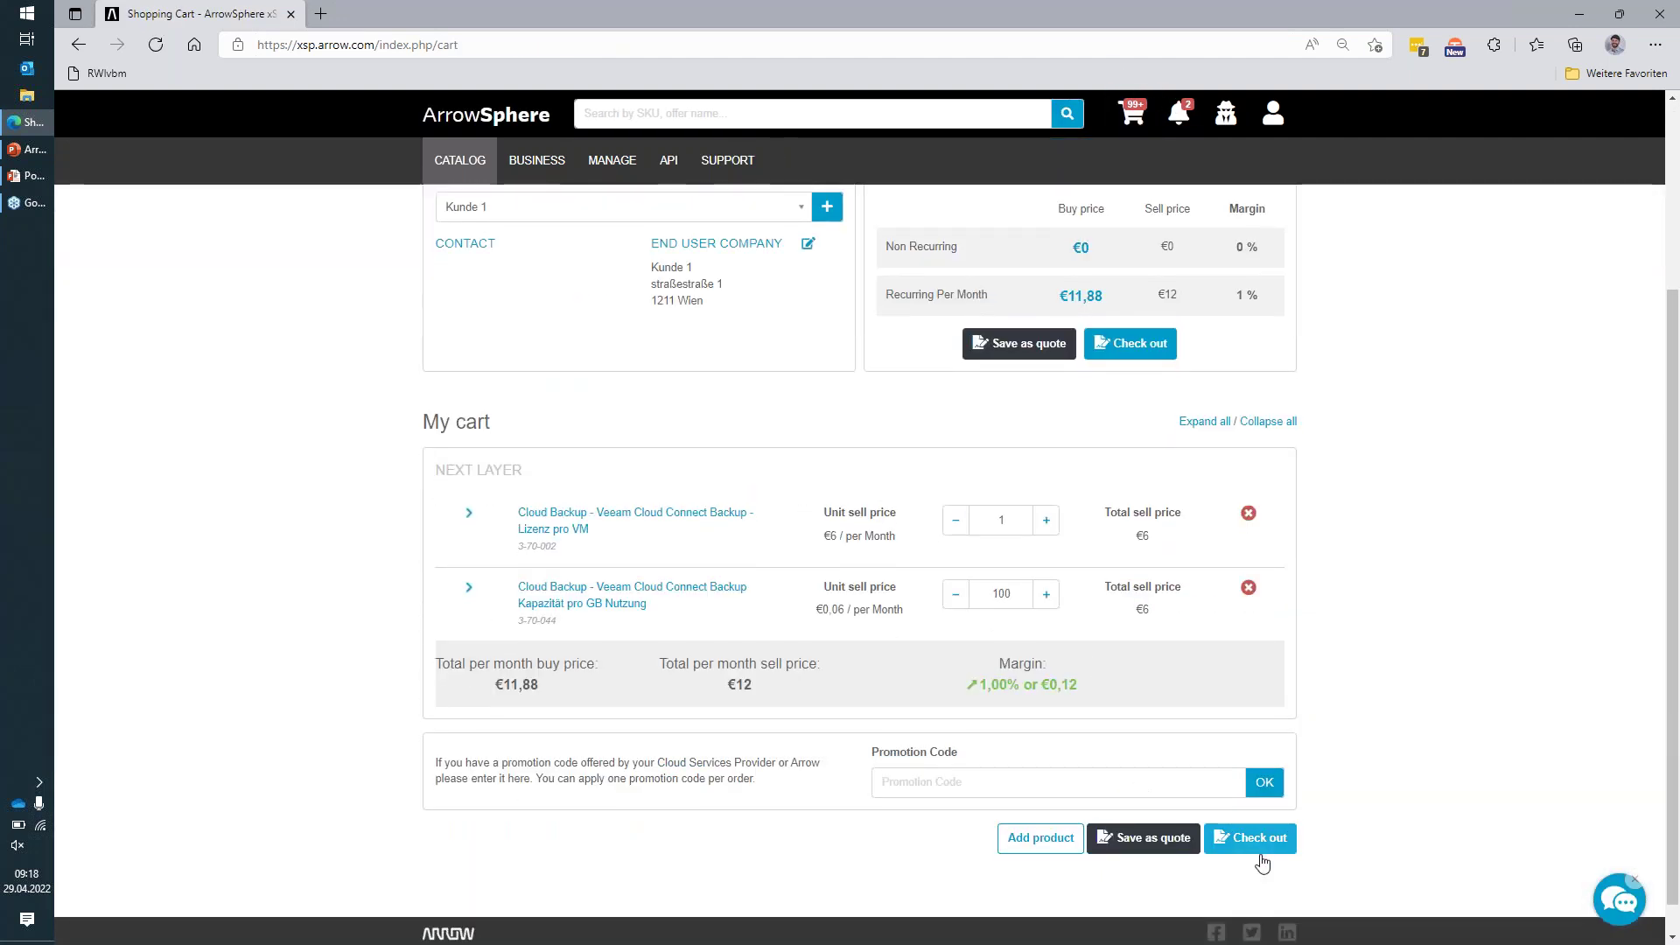